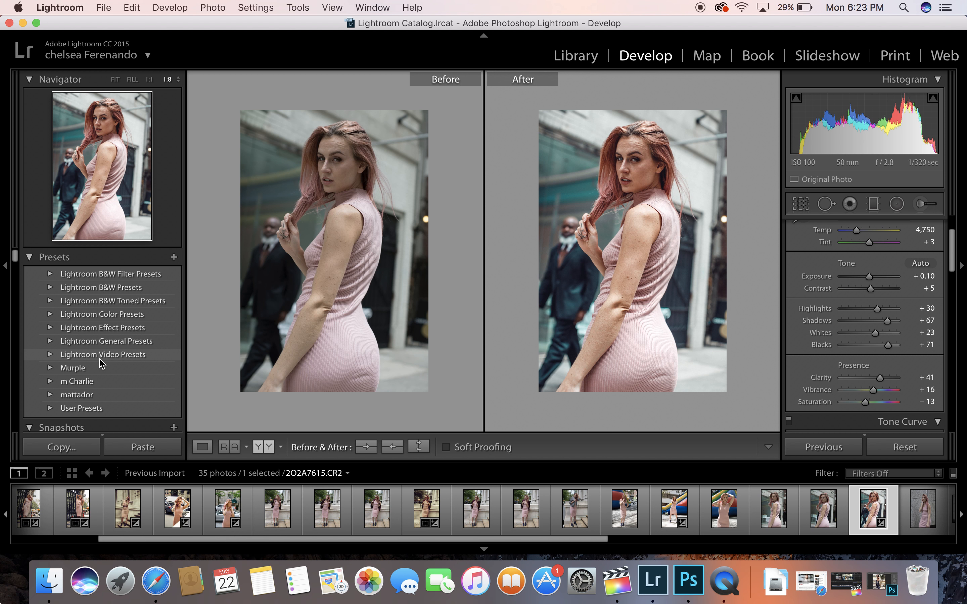
Expand the m Charlie preset folder and look through its presets for a look that suits the portrait
scroll(99, 365, "down", 3)
scroll(99, 366, "down", 1)
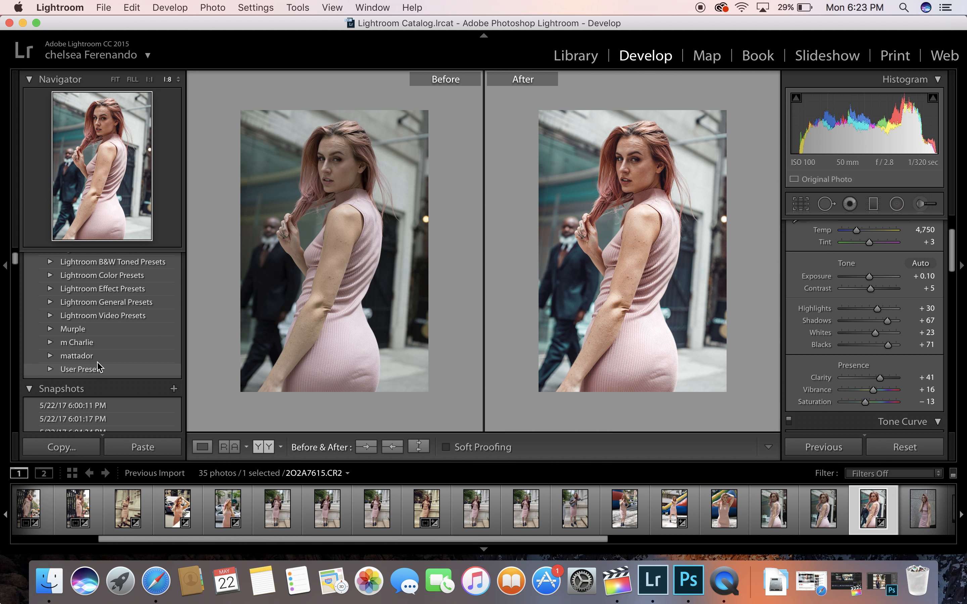
left_click(50, 343)
scroll(95, 352, "down", 3)
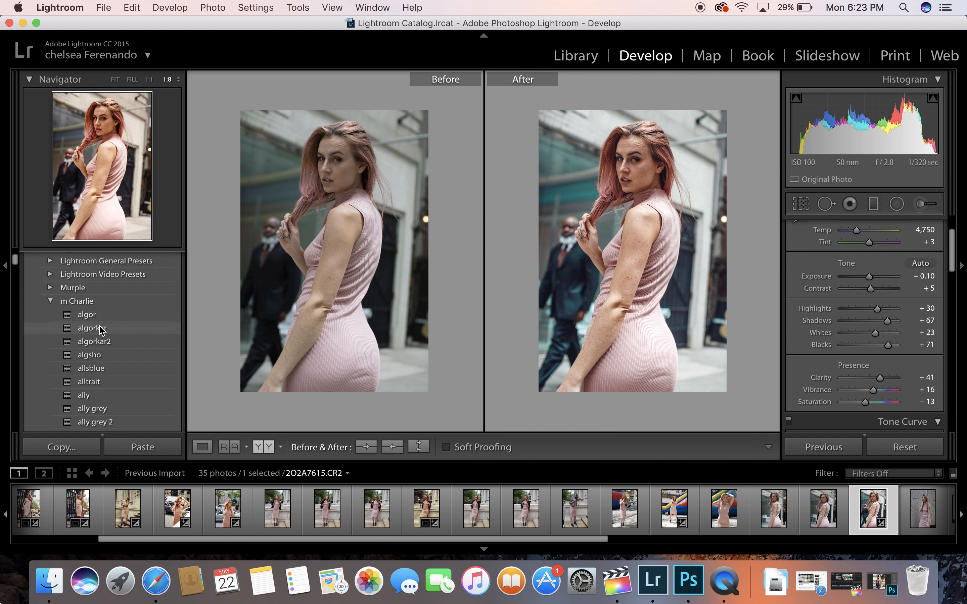
scroll(100, 330, "down", 7)
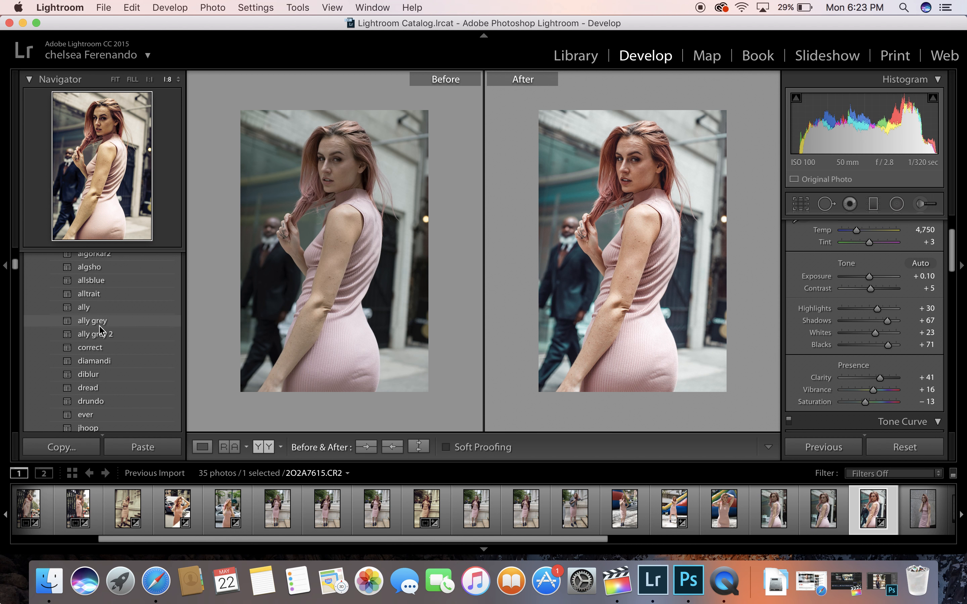
scroll(100, 330, "down", 12)
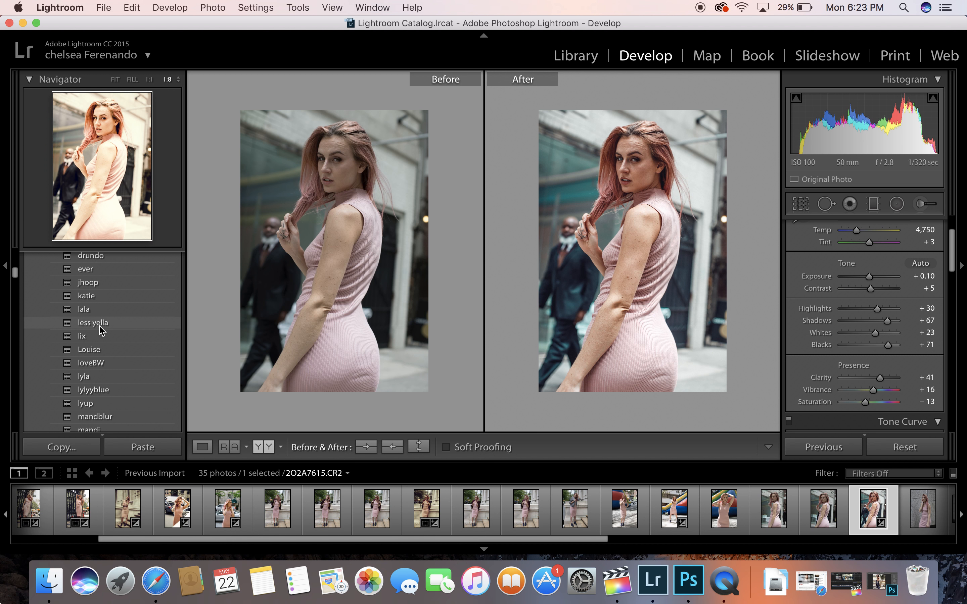
scroll(100, 329, "down", 7)
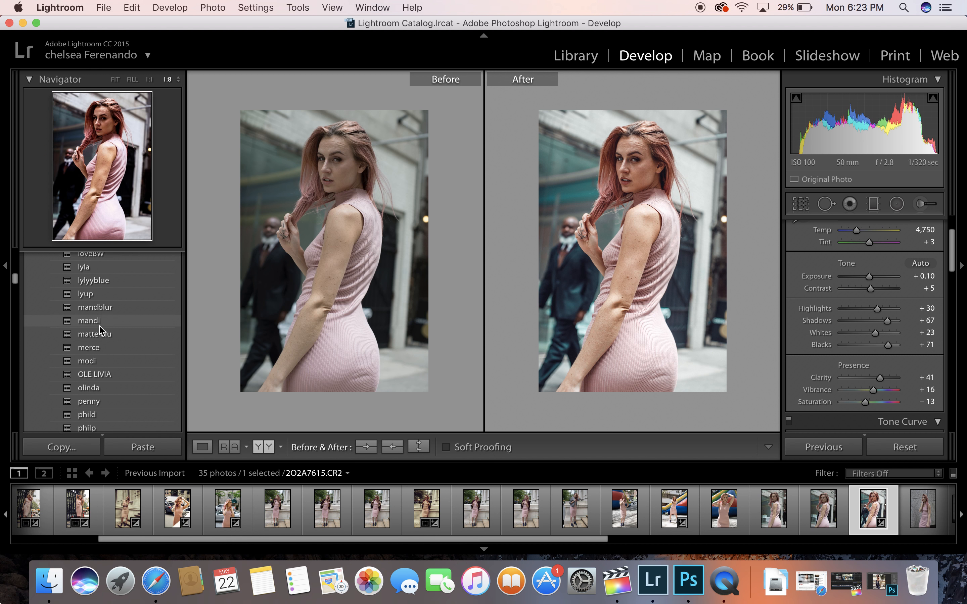
scroll(100, 330, "down", 5)
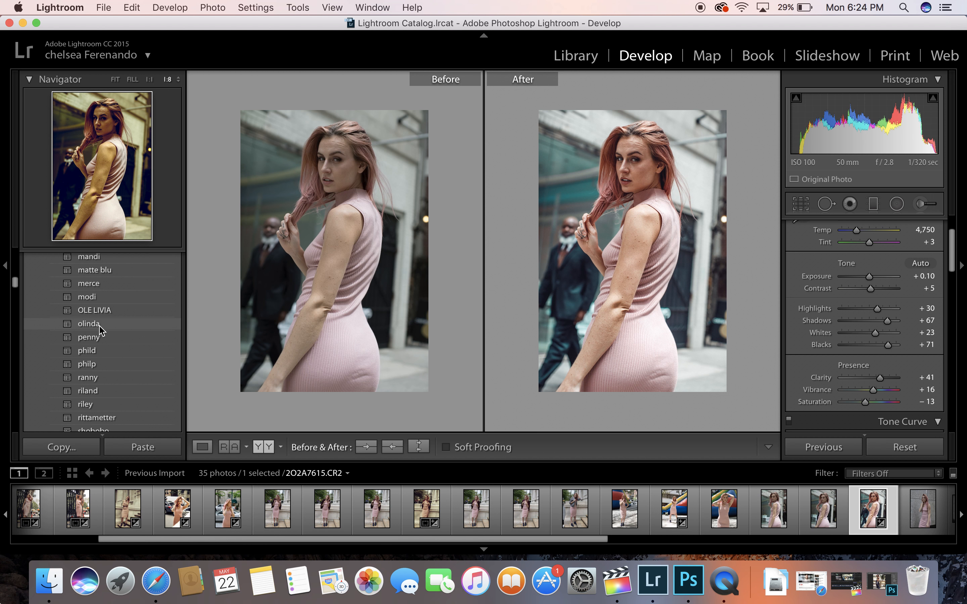
scroll(100, 329, "down", 3)
scroll(100, 330, "up", 3)
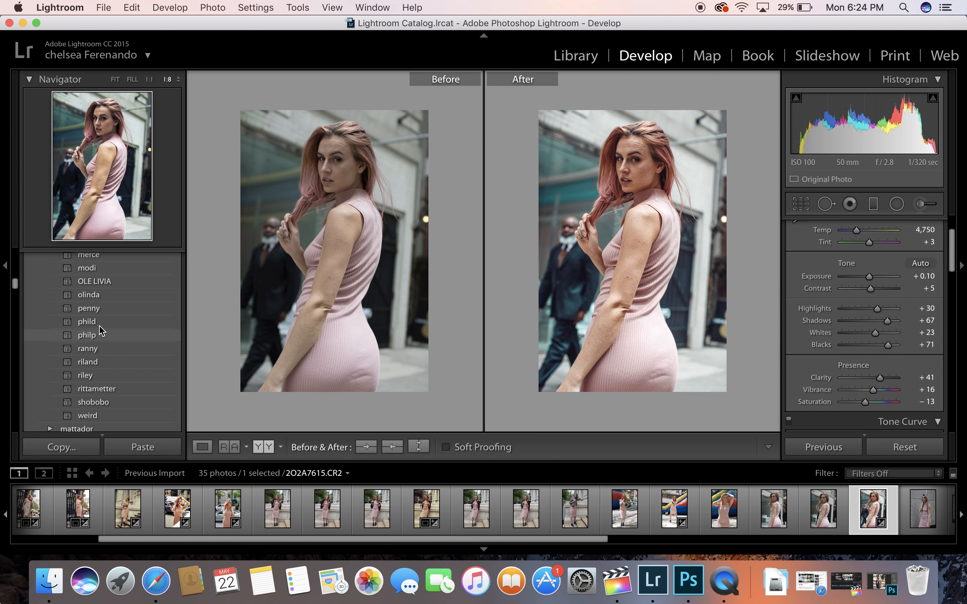
scroll(100, 328, "up", 1)
scroll(100, 327, "down", 2)
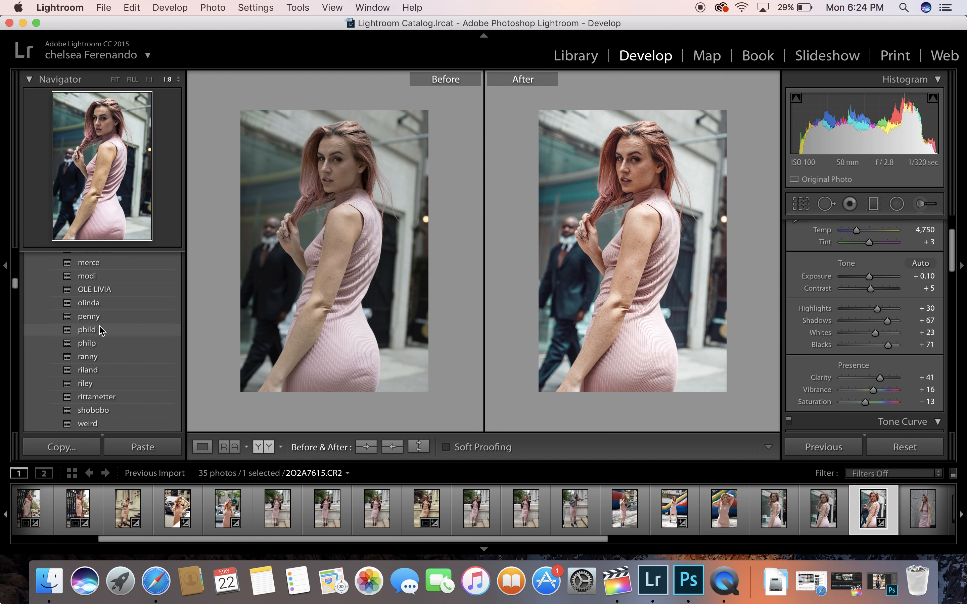
Try the riley, riland, OLE LIVIA, olinda and penny presets on the photo one after another
left_click(88, 382)
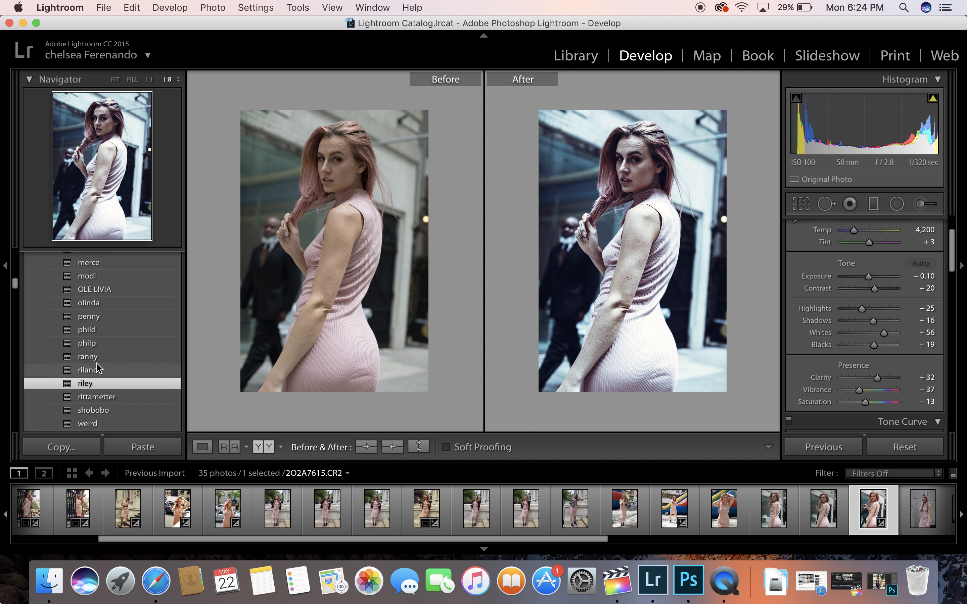
left_click(97, 368)
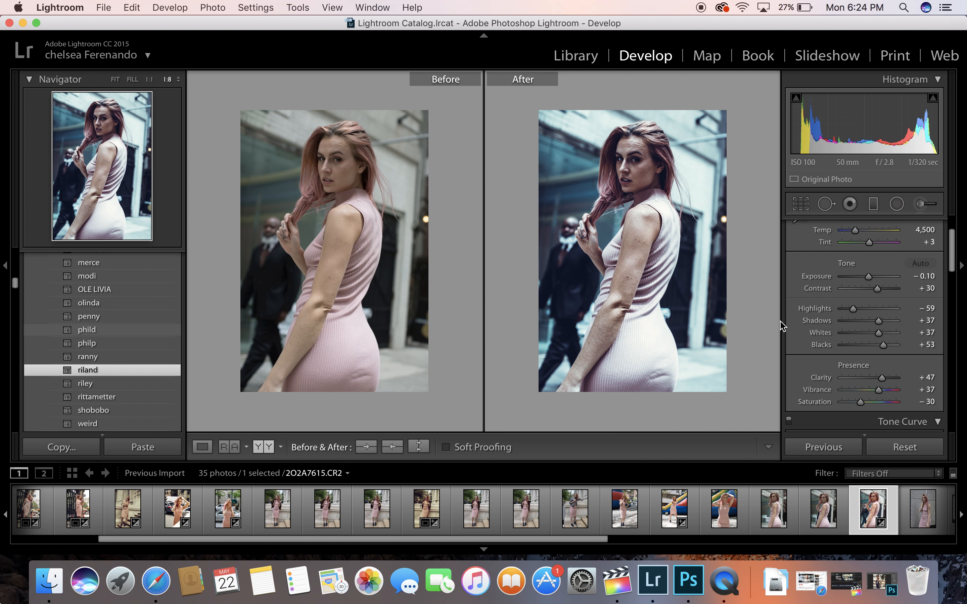
scroll(837, 284, "up", 3)
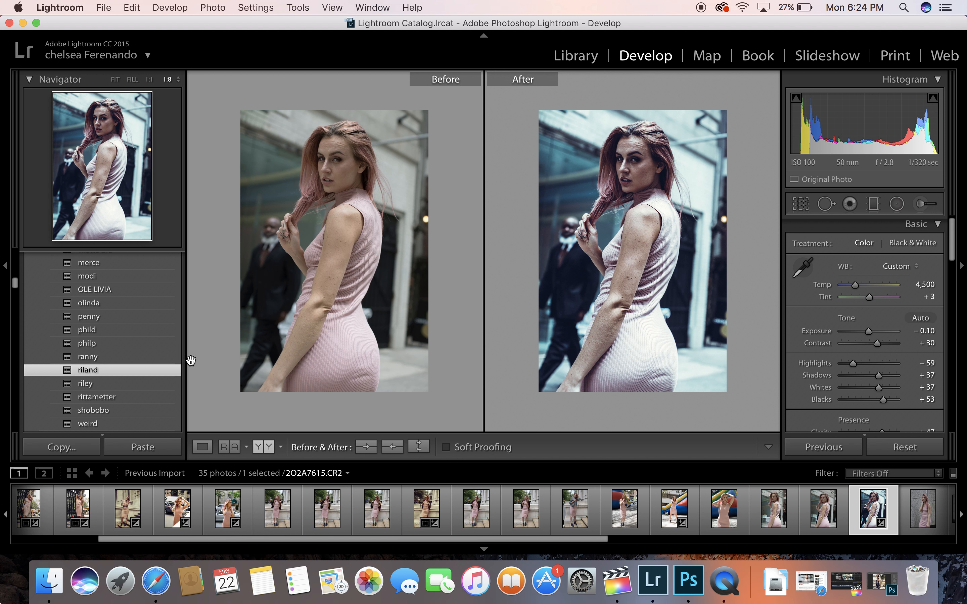
left_click(130, 288)
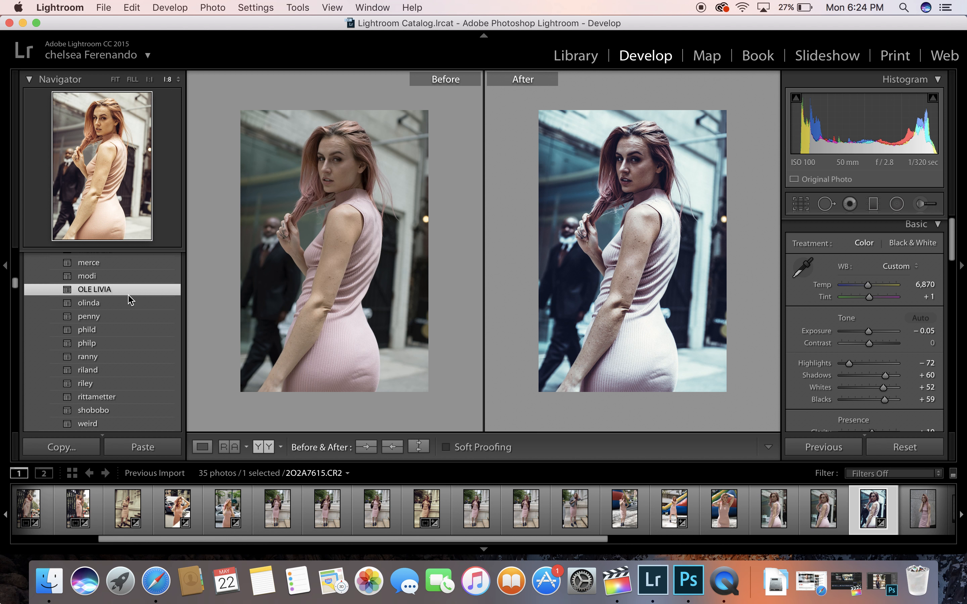
left_click(126, 306)
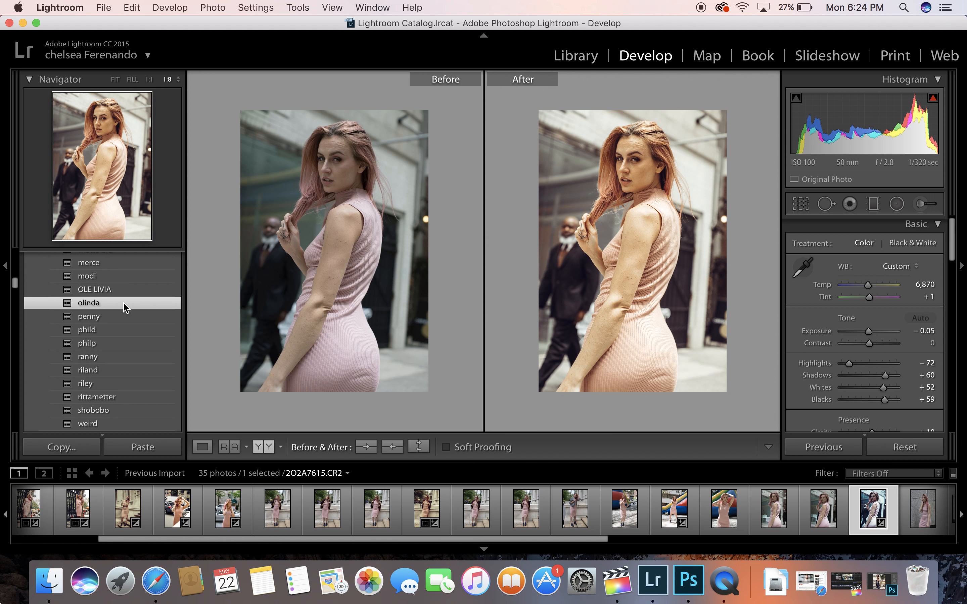
left_click(116, 319)
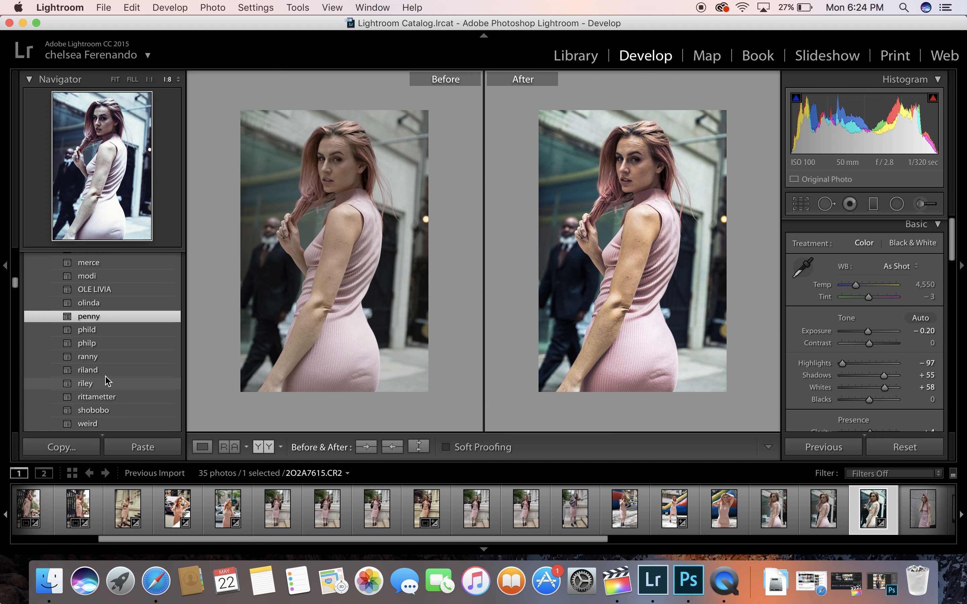
Try the ranny preset with Exposure at −1.30, Blacks at +100, Temp at 4,078 and Tint at −7
left_click(111, 356)
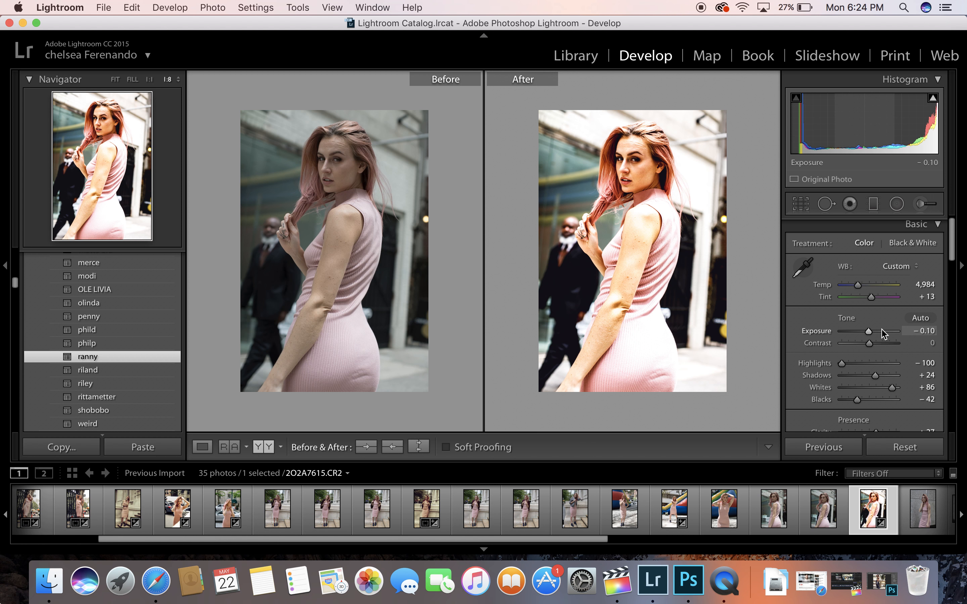
left_click_drag(868, 331, 862, 332)
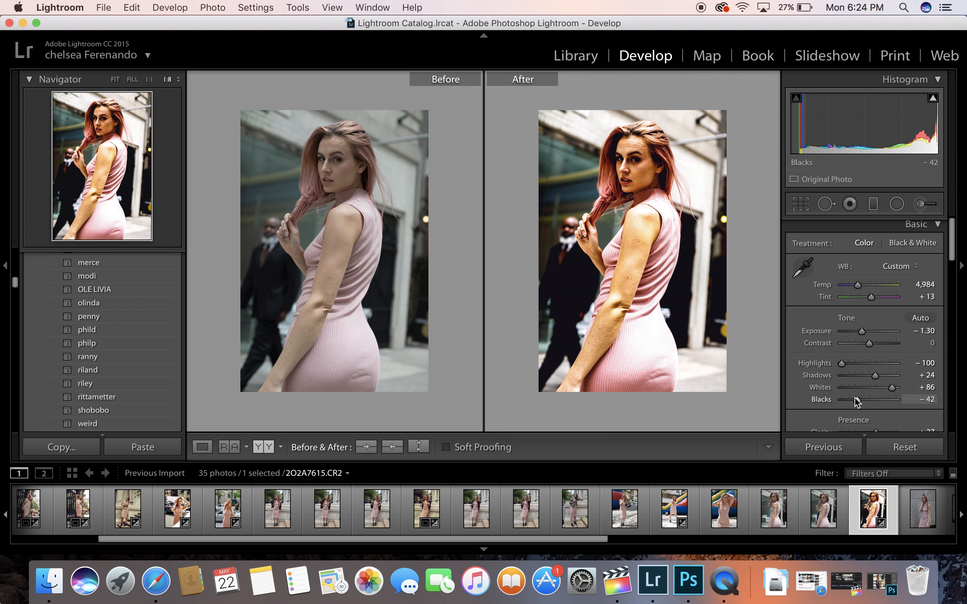
left_click_drag(859, 403, 920, 404)
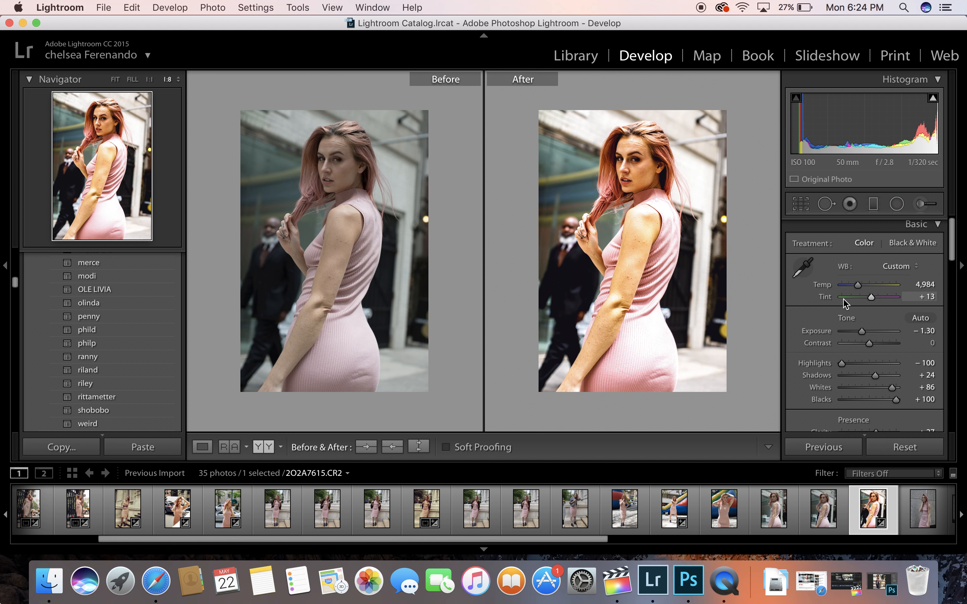
left_click_drag(858, 285, 855, 285)
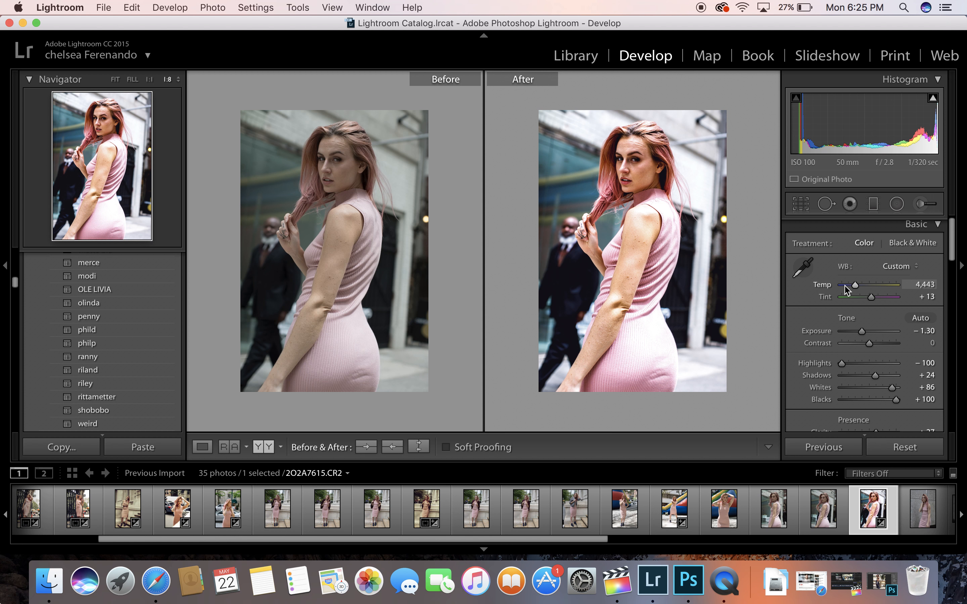
mouse_move(854, 285)
left_mouse_down()
mouse_move(813, 288)
mouse_move(851, 287)
left_mouse_up()
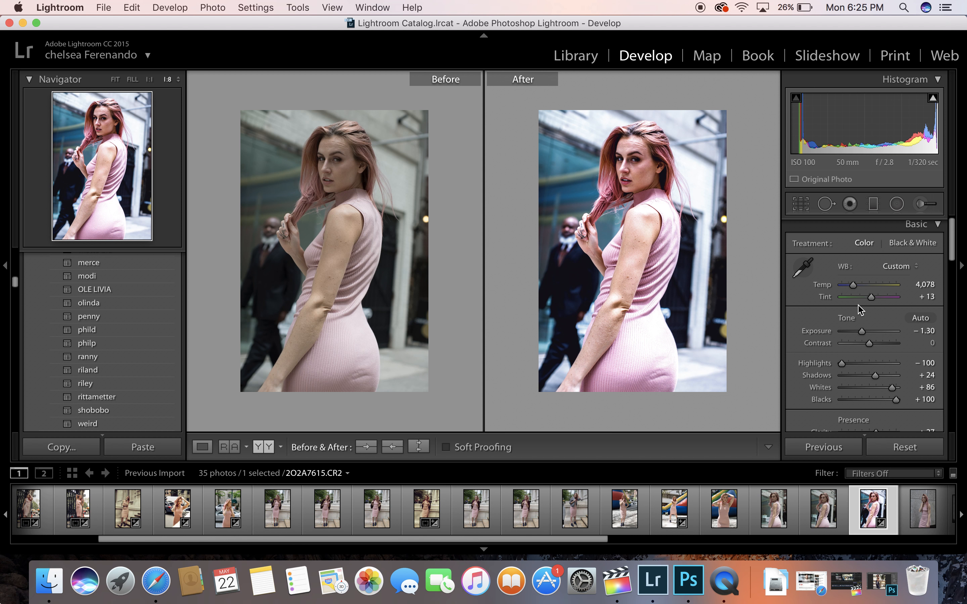
left_click_drag(874, 298, 867, 297)
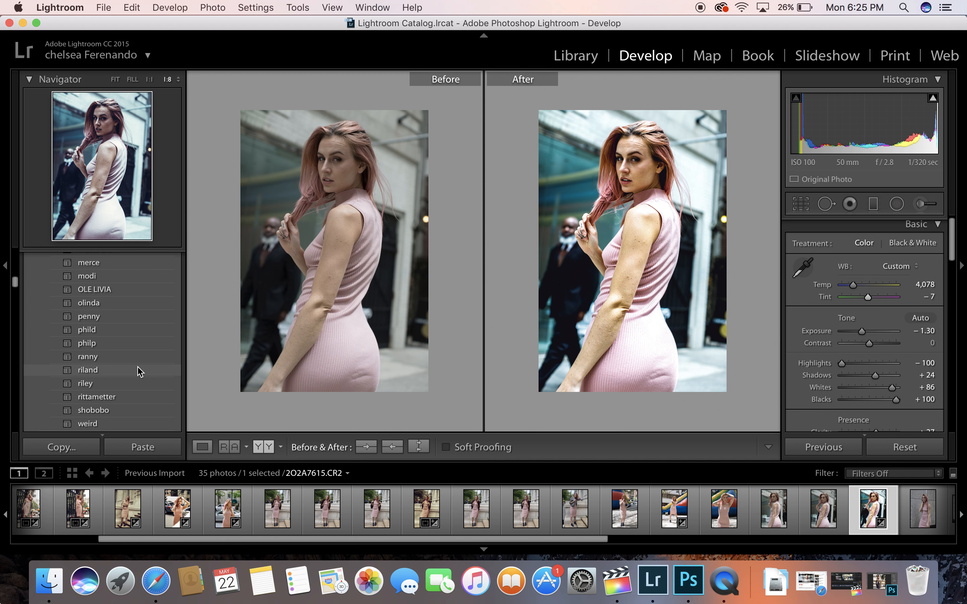
Apply the riley preset to the photo and warm its white balance to a Temp of 6,091
left_click(109, 383)
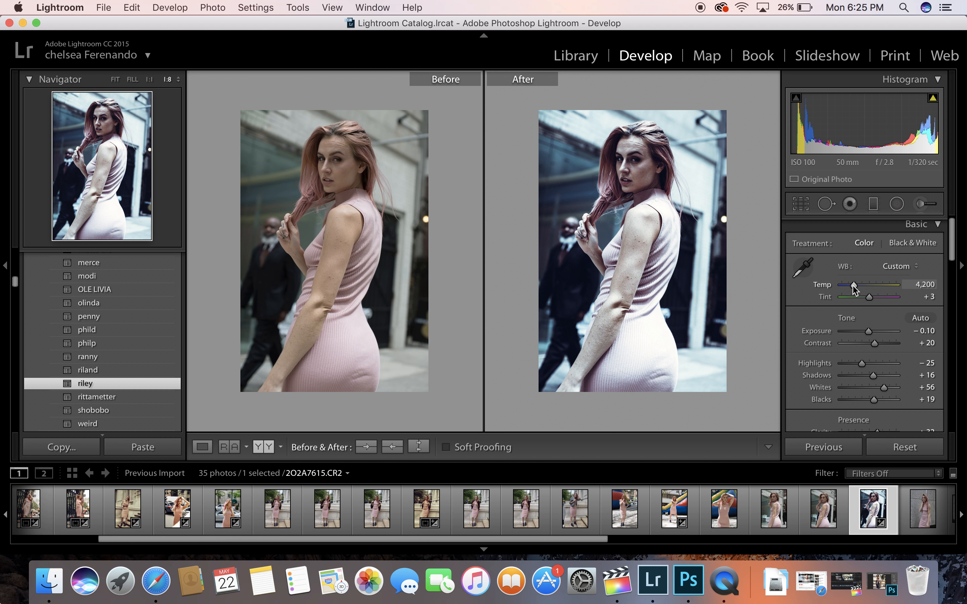
left_click_drag(852, 285, 863, 287)
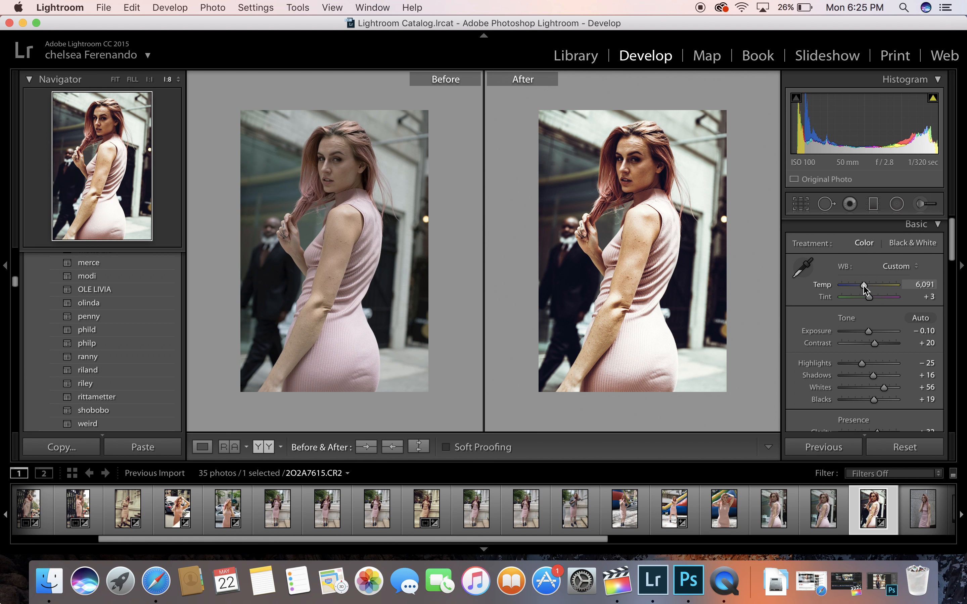
Lighten the photo's dark tones by setting Blacks to +100 and Shadows to +56
scroll(864, 290, "down", 2)
scroll(864, 289, "down", 4)
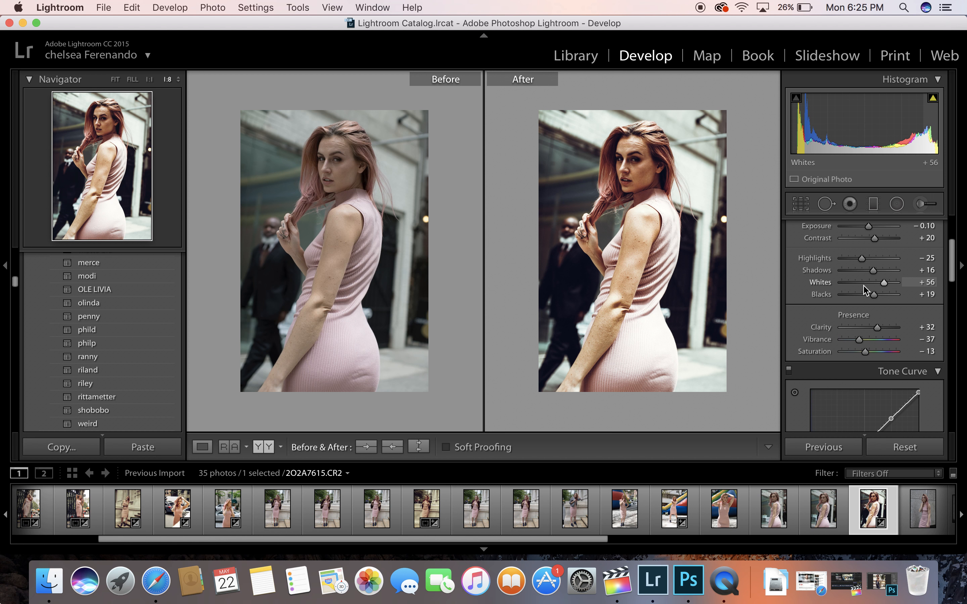
scroll(864, 290, "down", 1)
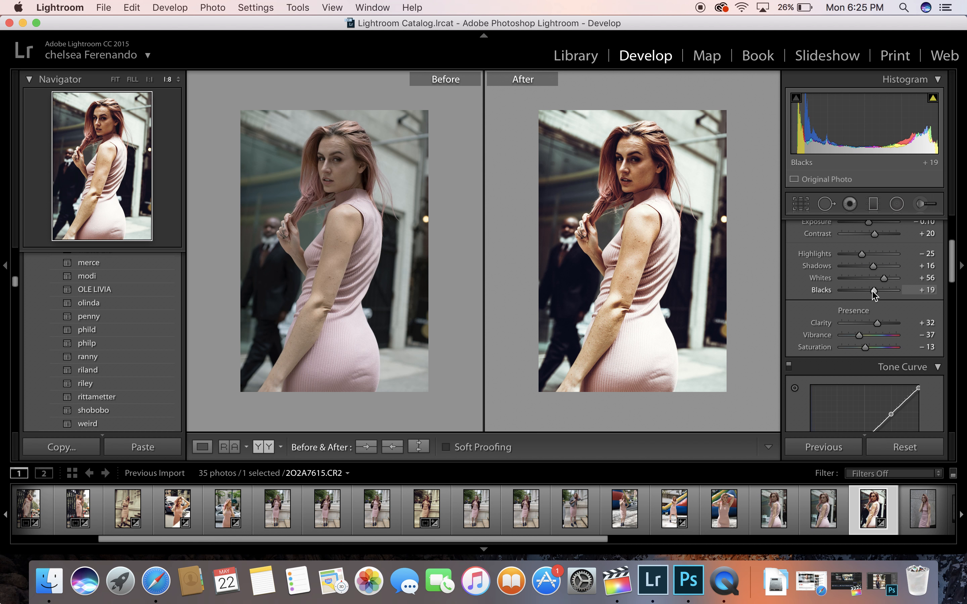
left_click_drag(887, 295, 906, 294)
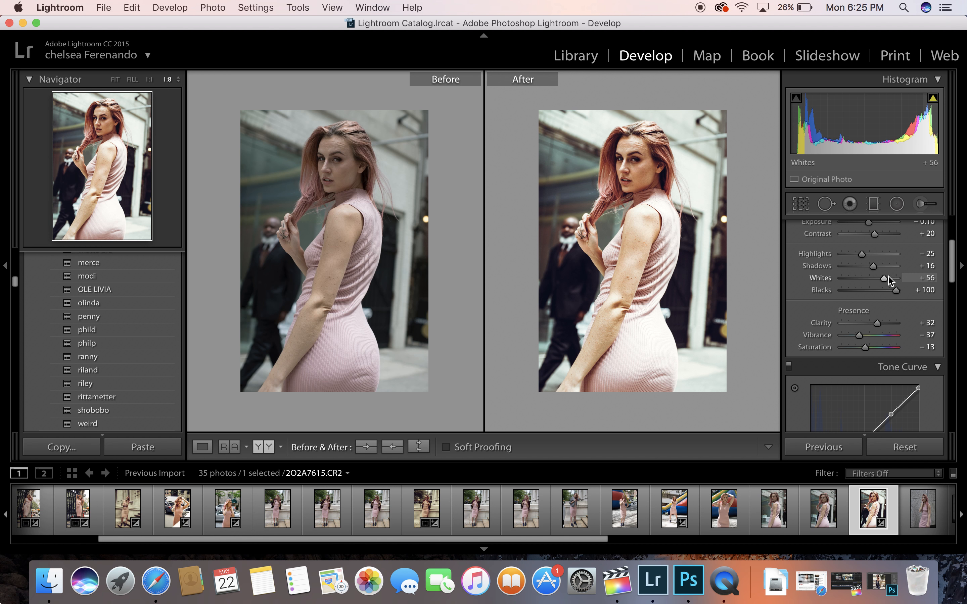
left_click_drag(874, 267, 884, 271)
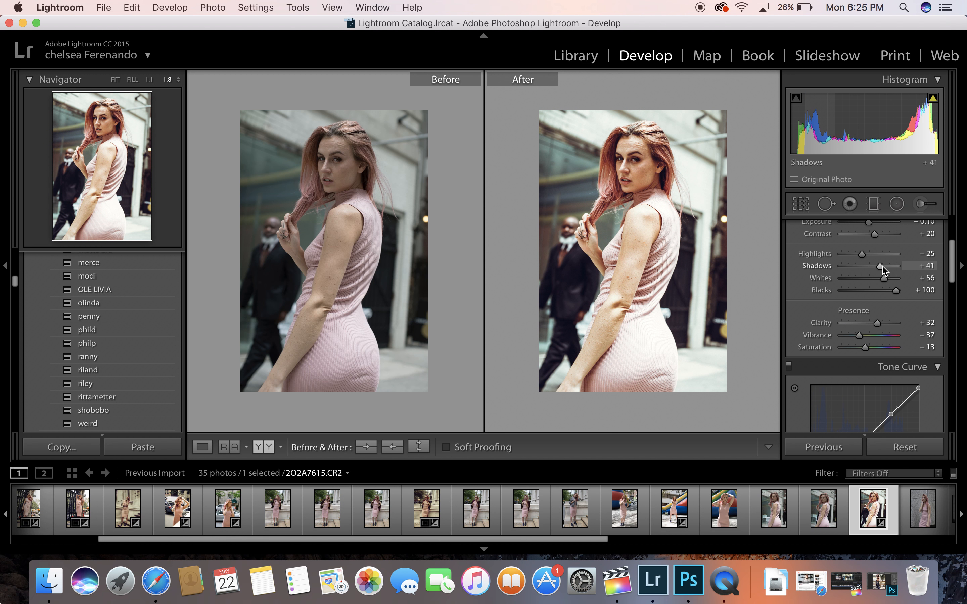
scroll(882, 270, "up", 2)
scroll(884, 272, "up", 3)
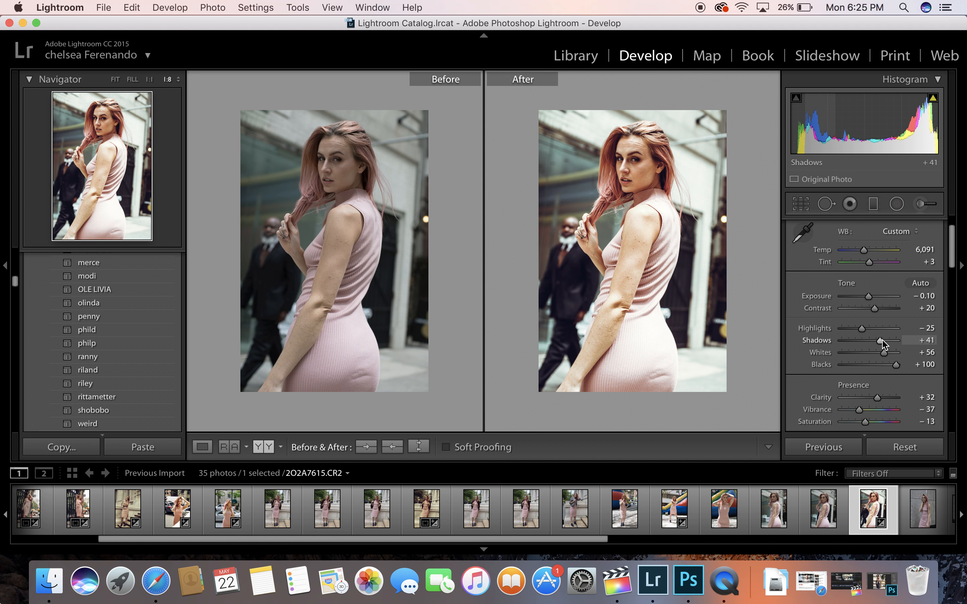
left_click_drag(882, 341, 885, 341)
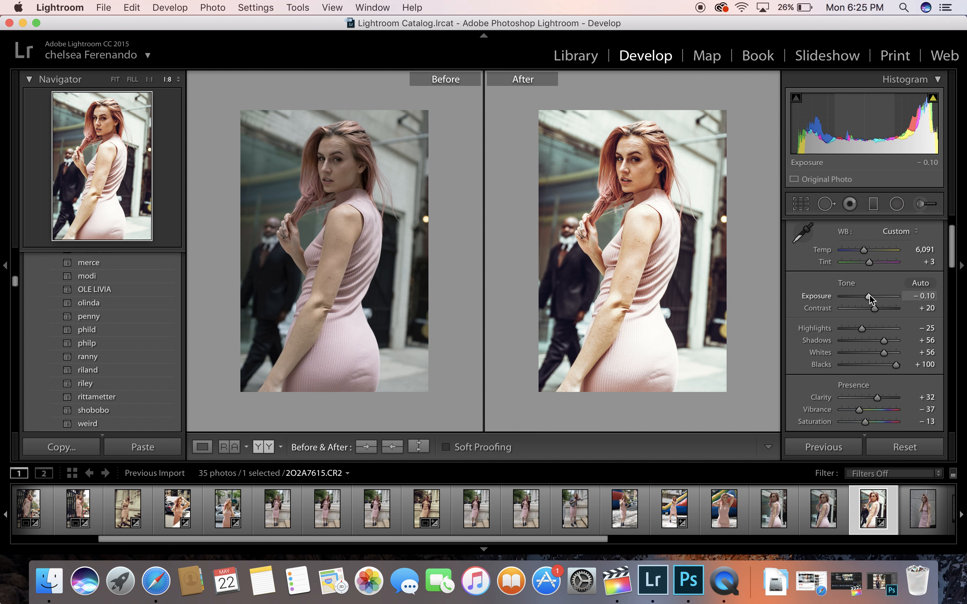
Set the photo's Exposure to −0.25 and cool the white balance to a Temp of 5,630
left_click_drag(869, 298, 868, 298)
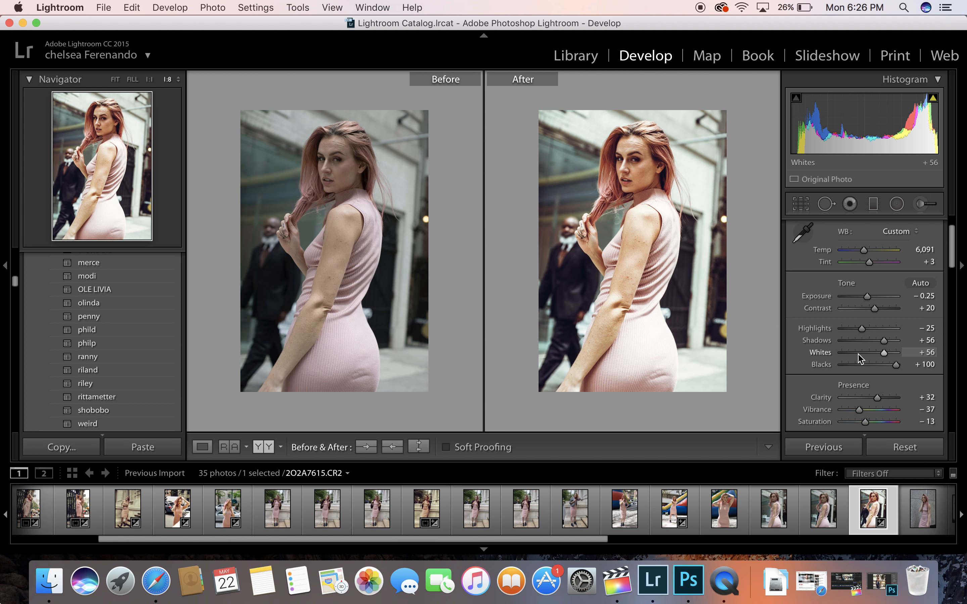
scroll(862, 296, "up", 1)
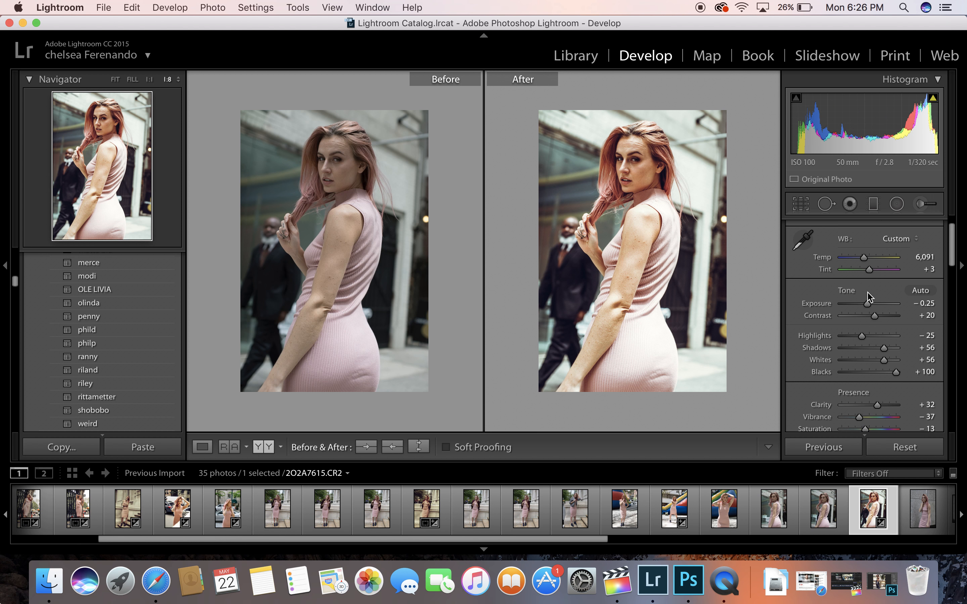
left_click_drag(862, 258, 861, 259)
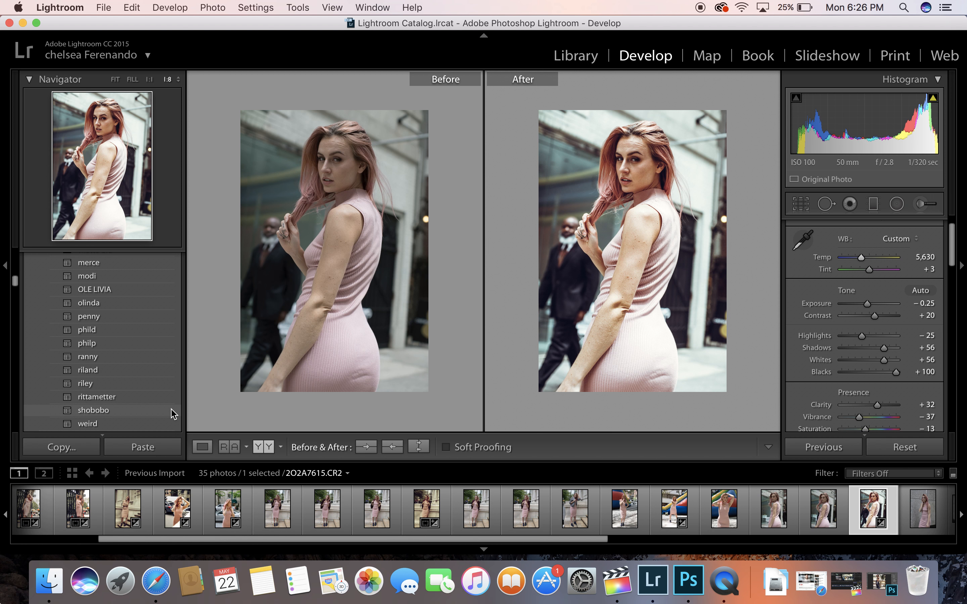
Save the current edit as a new snapshot, keeping the suggested date-and-time name
scroll(173, 411, "down", 5)
scroll(173, 415, "down", 1)
scroll(172, 407, "up", 2)
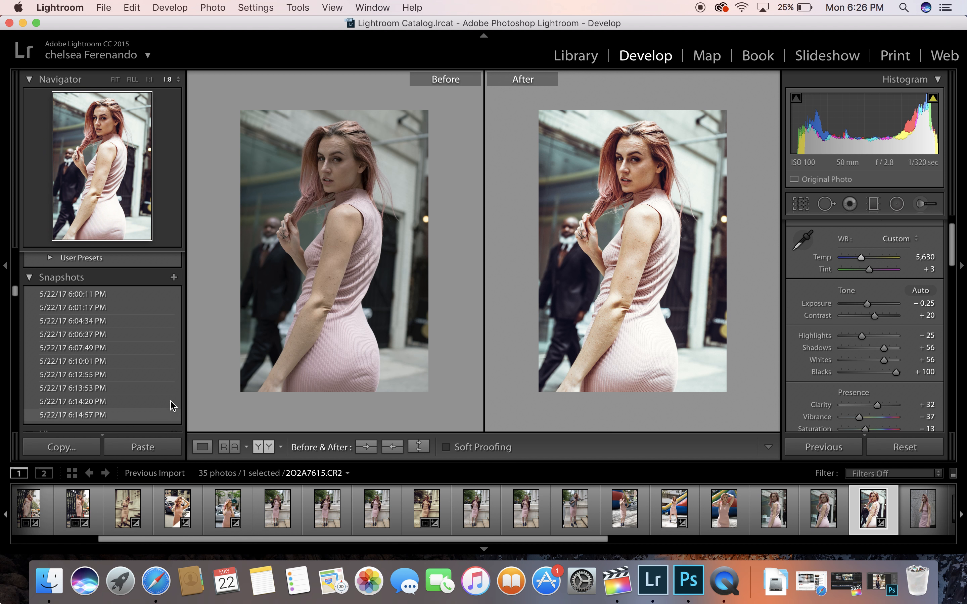
left_click(173, 278)
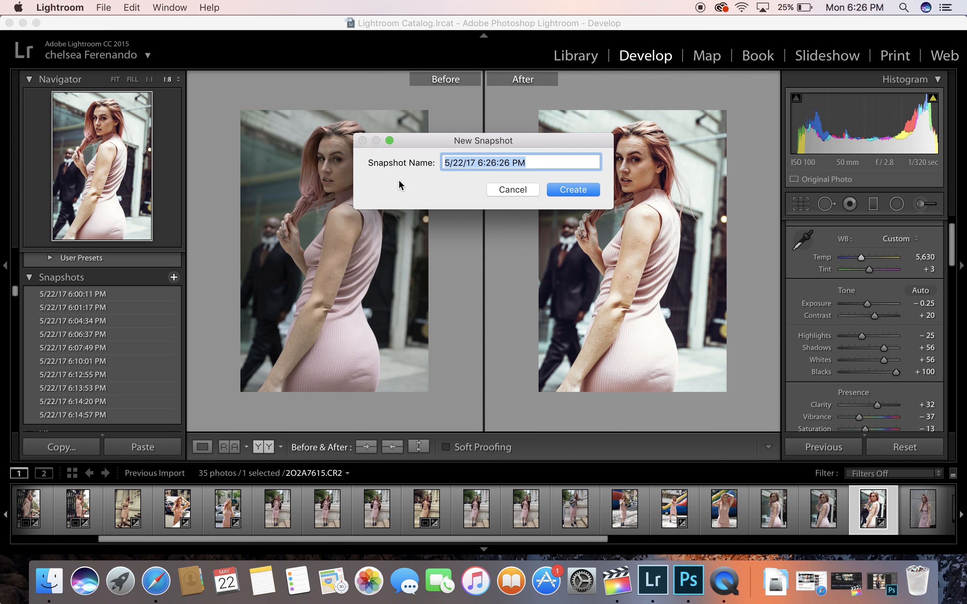
left_click(572, 188)
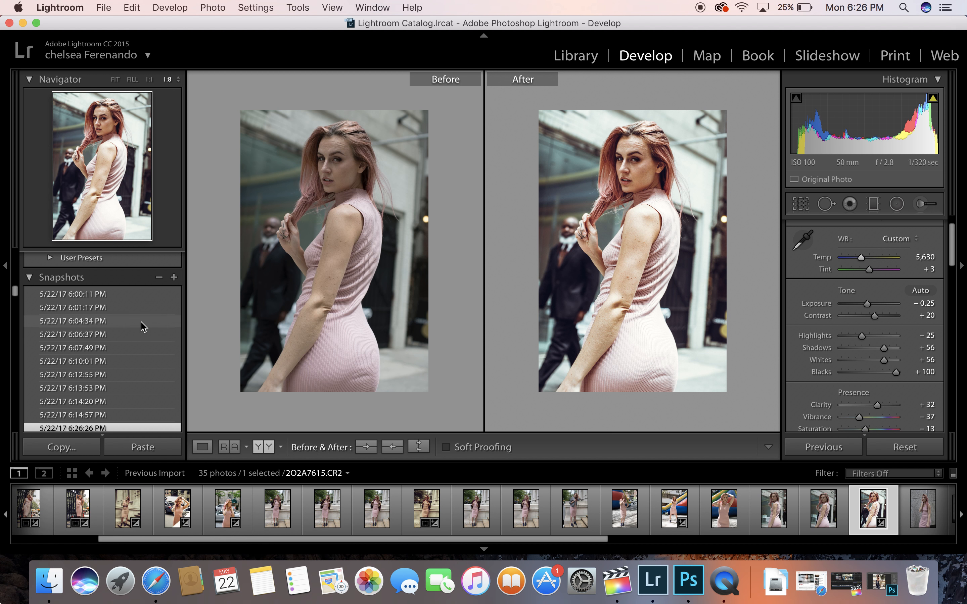
Apply the olinda preset to the photo and shift its white balance to a Tint of +33
scroll(141, 322, "up", 4)
scroll(142, 322, "up", 4)
scroll(138, 333, "down", 1)
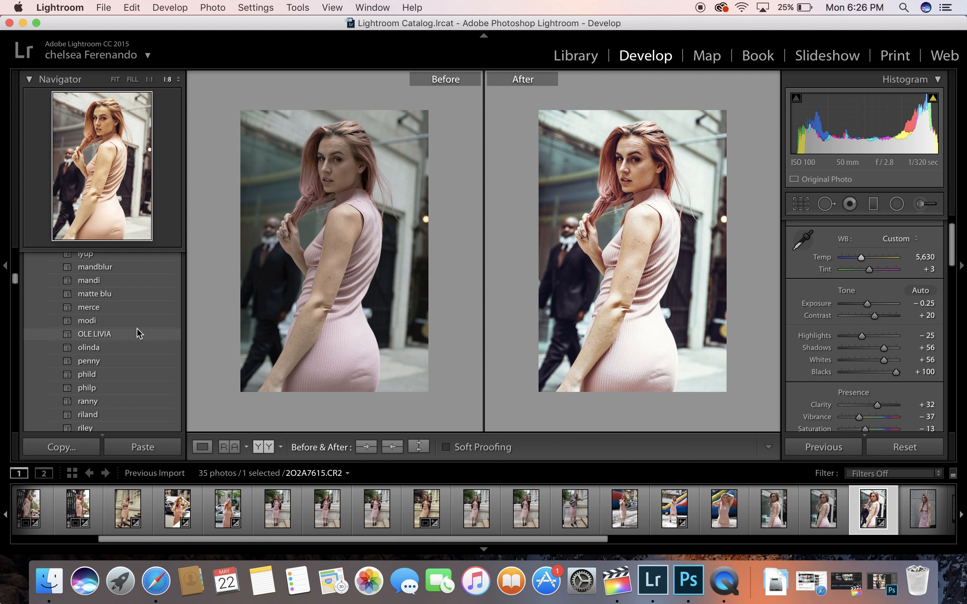
left_click(132, 347)
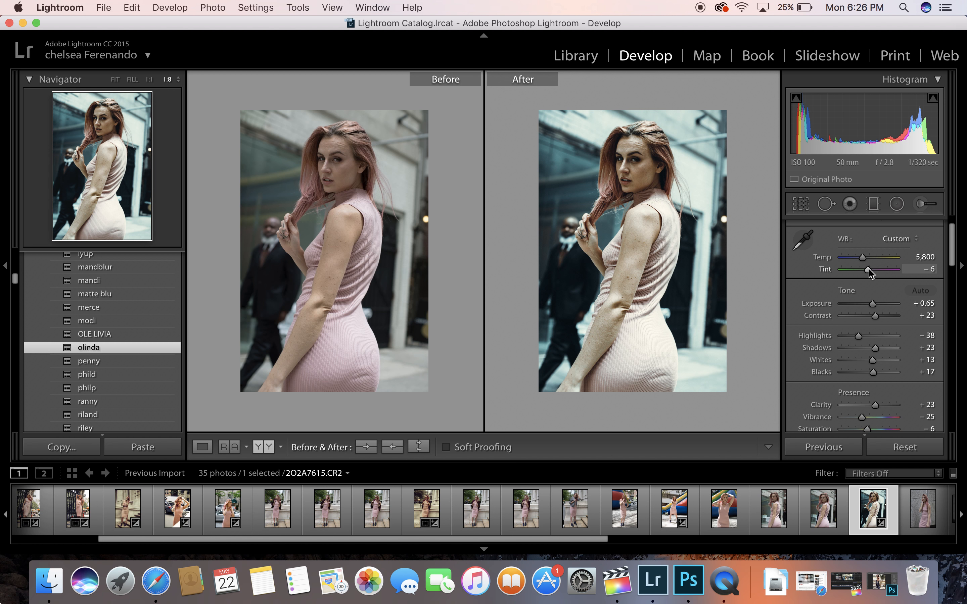
left_click_drag(868, 269, 875, 272)
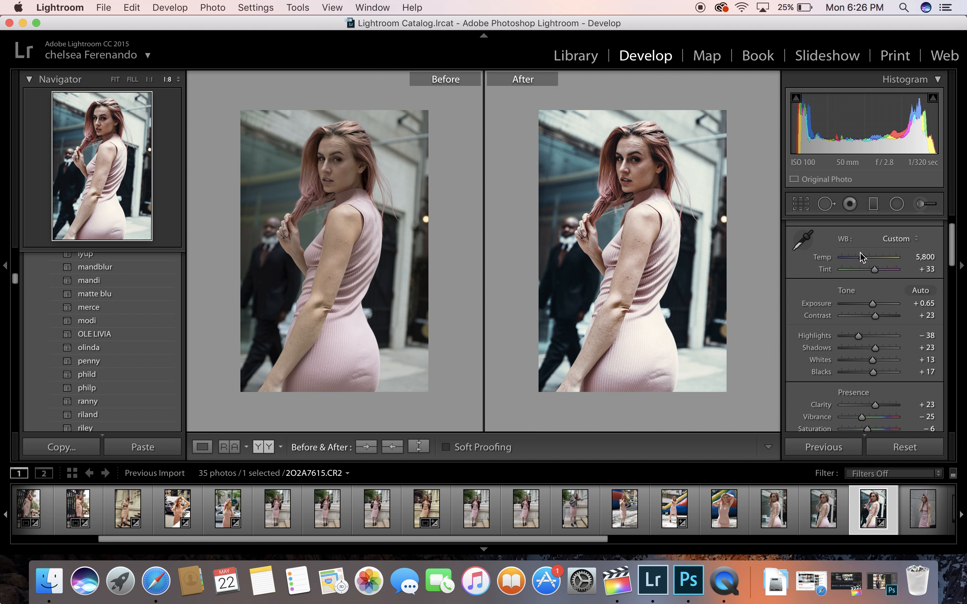
Adjust the photo's tones by setting Blacks to +80, Whites to −52 and Highlights to −2
scroll(890, 366, "down", 1)
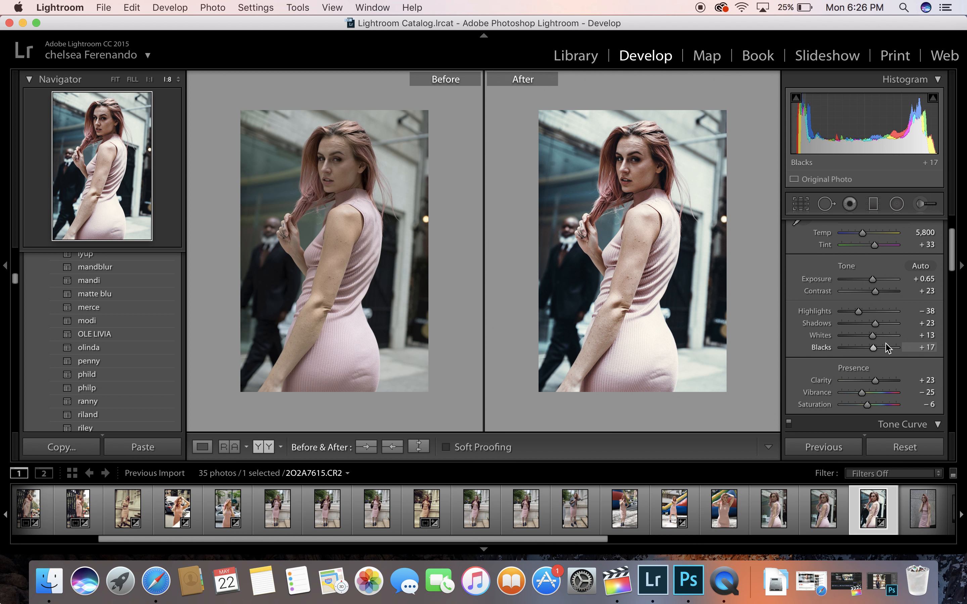
left_click_drag(872, 350, 891, 346)
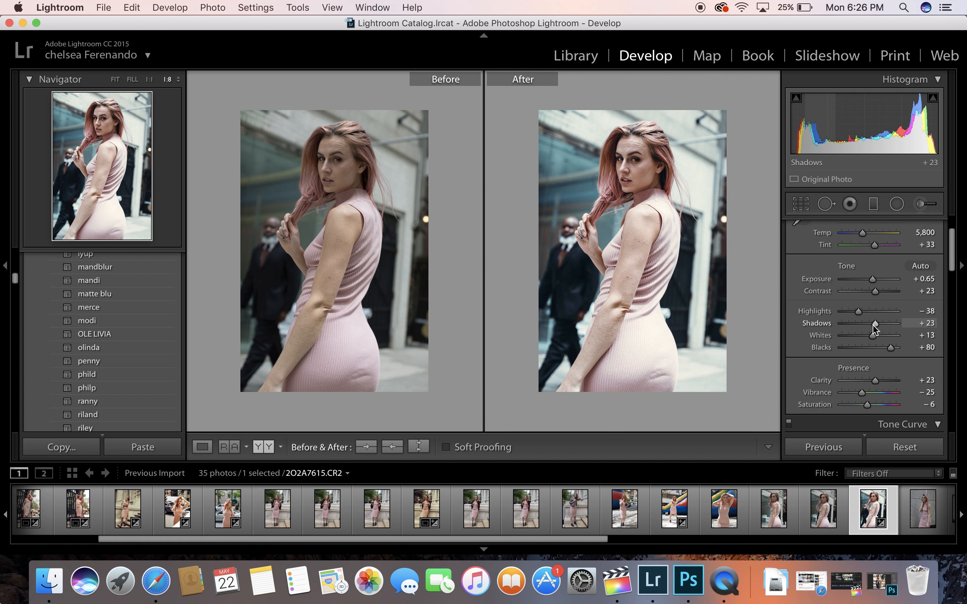
left_click_drag(873, 339, 867, 315)
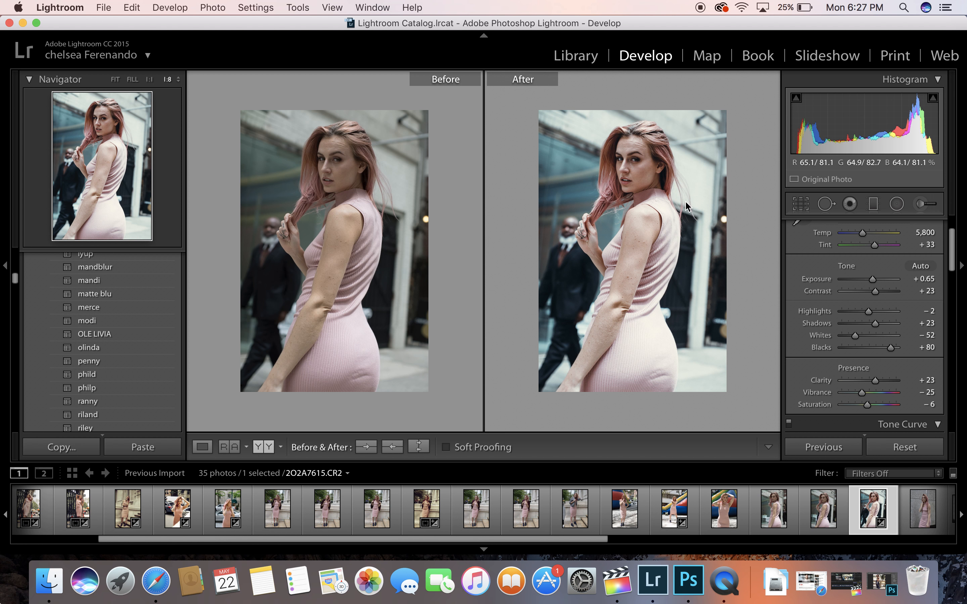
Review the saved snapshots from 6:00:11 PM through 6:26:26 PM, comparing each edit's look with the original portrait
scroll(119, 312, "up", 5)
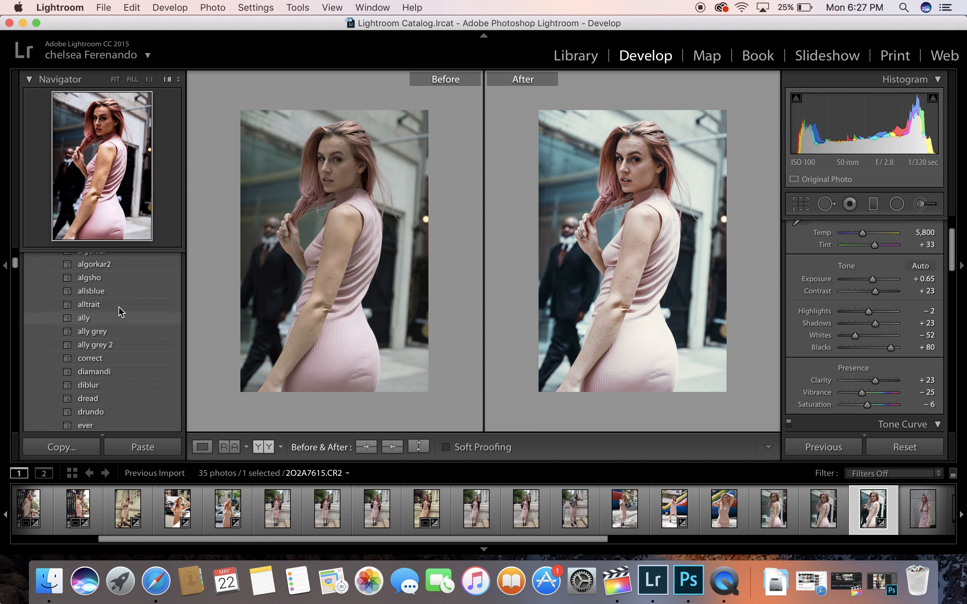
scroll(118, 311, "down", 10)
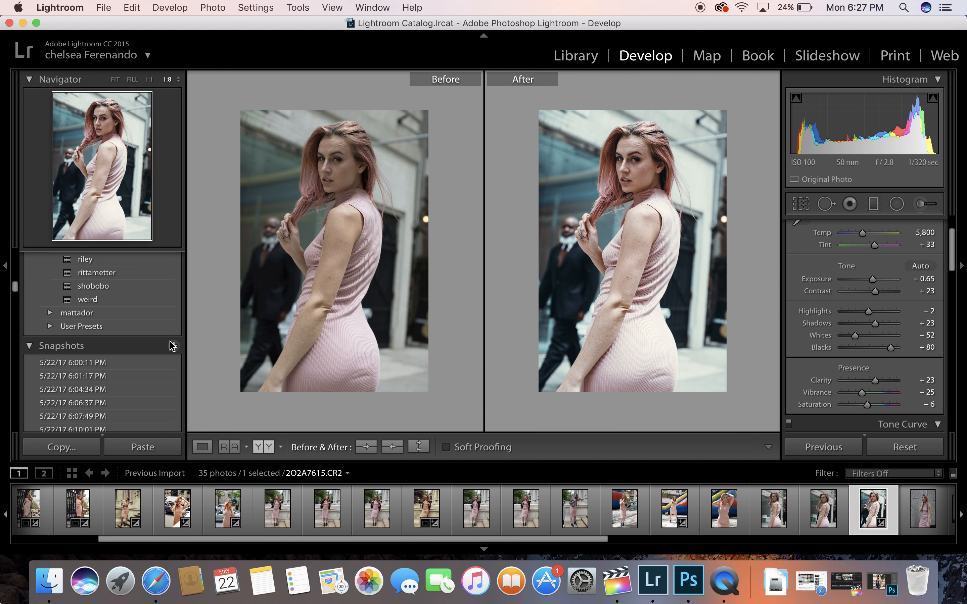
scroll(127, 384, "down", 5)
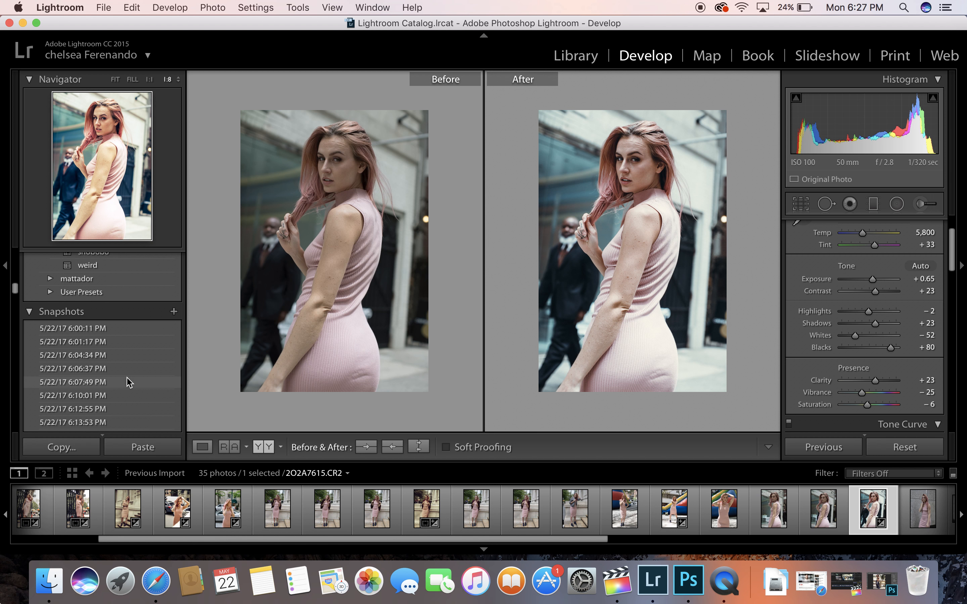
scroll(127, 382, "up", 1)
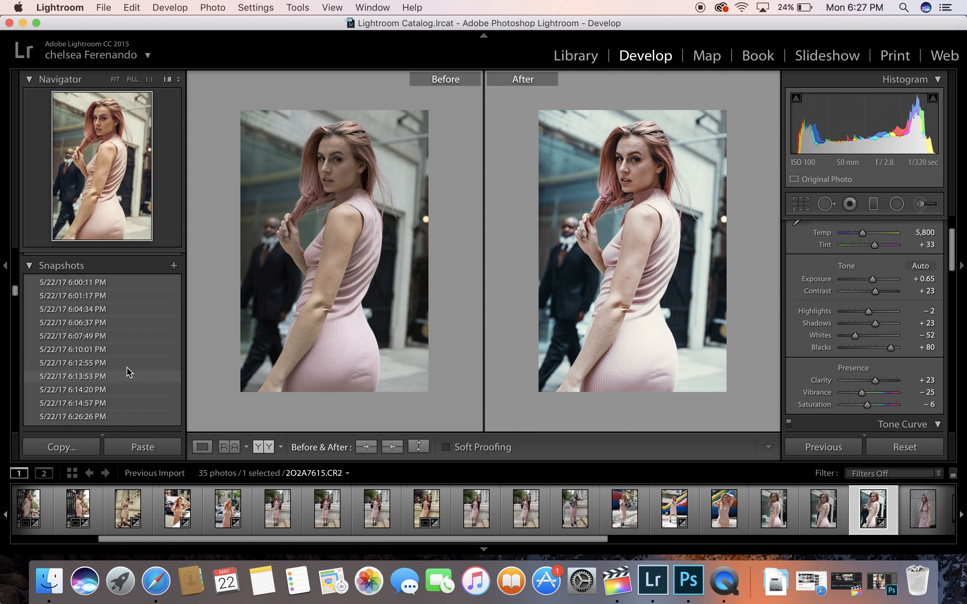
left_click(113, 284)
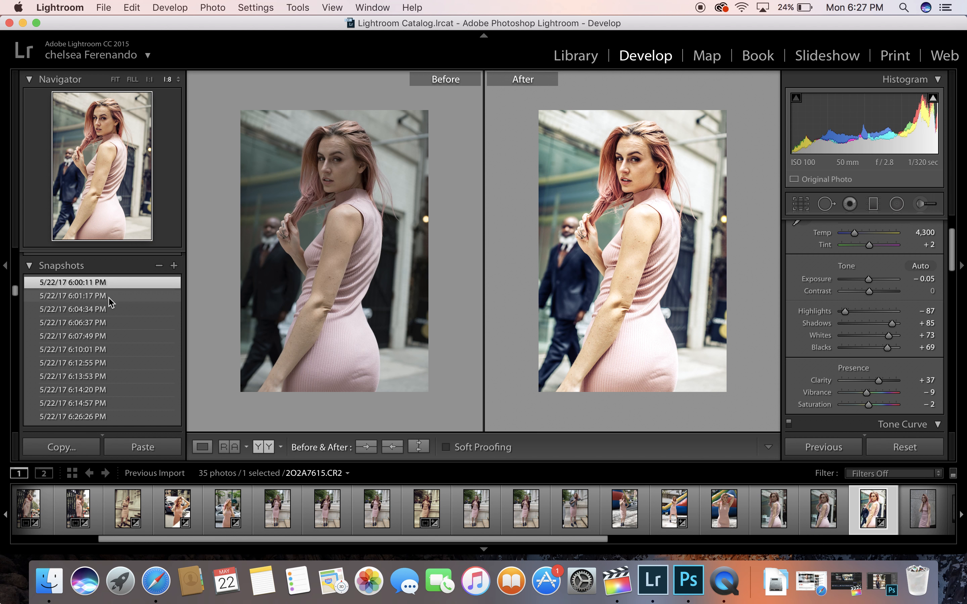
left_click(109, 299)
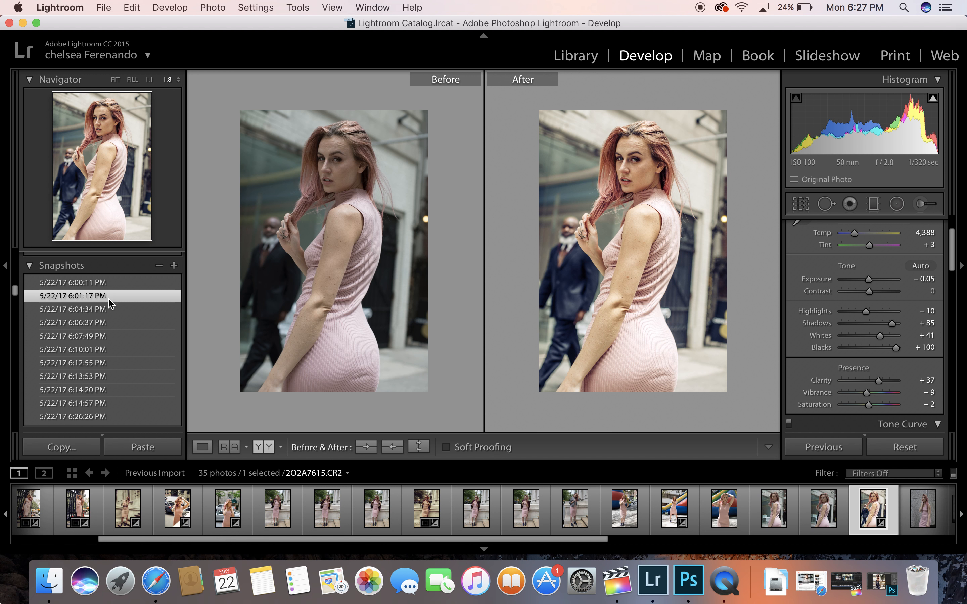
left_click(105, 310)
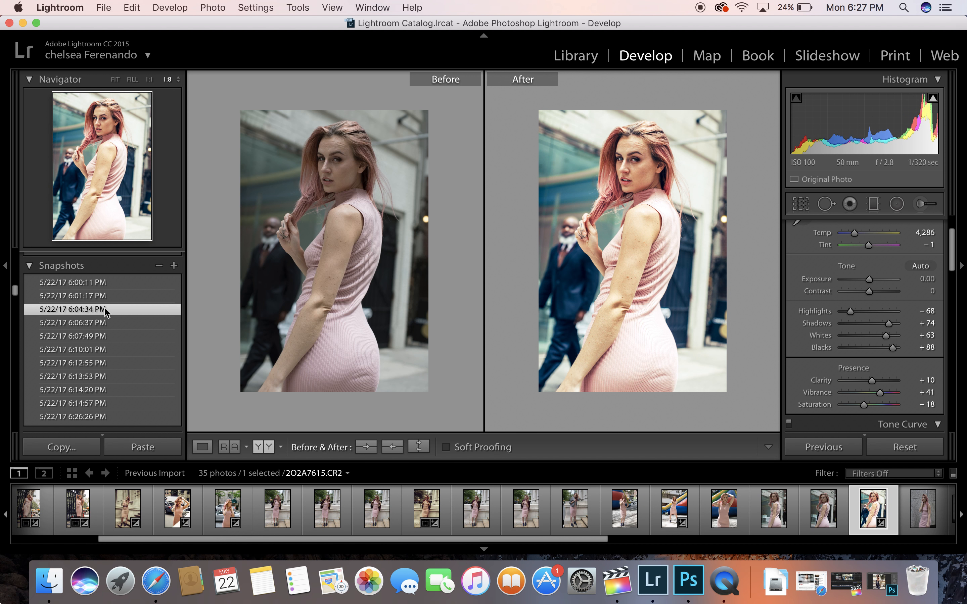
left_click(97, 326)
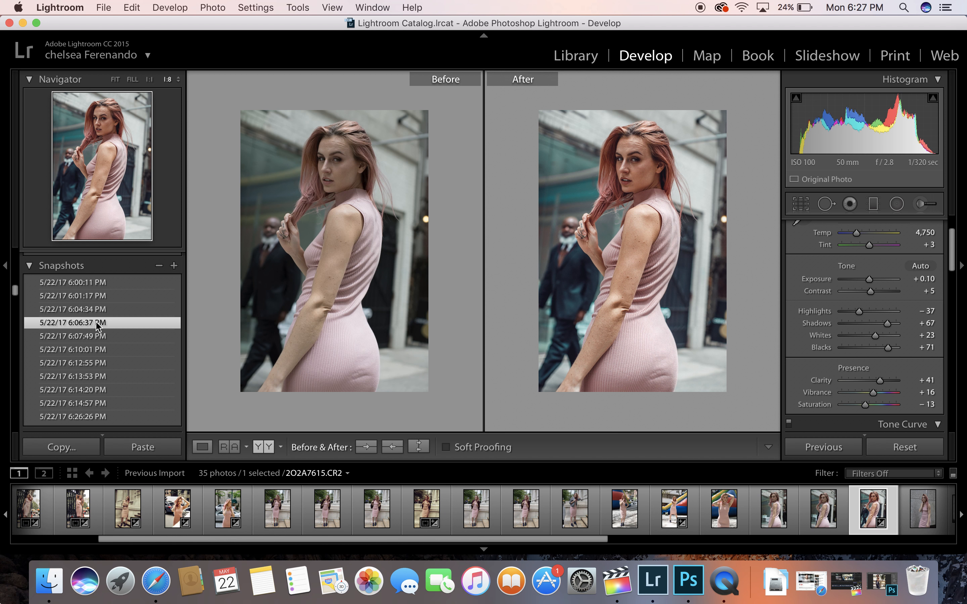
left_click(96, 336)
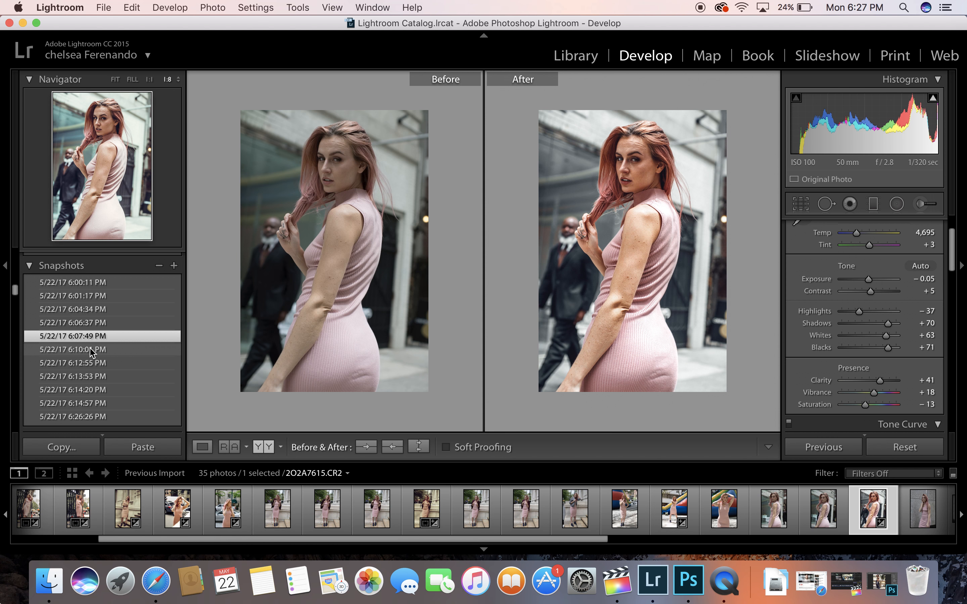
left_click(98, 350)
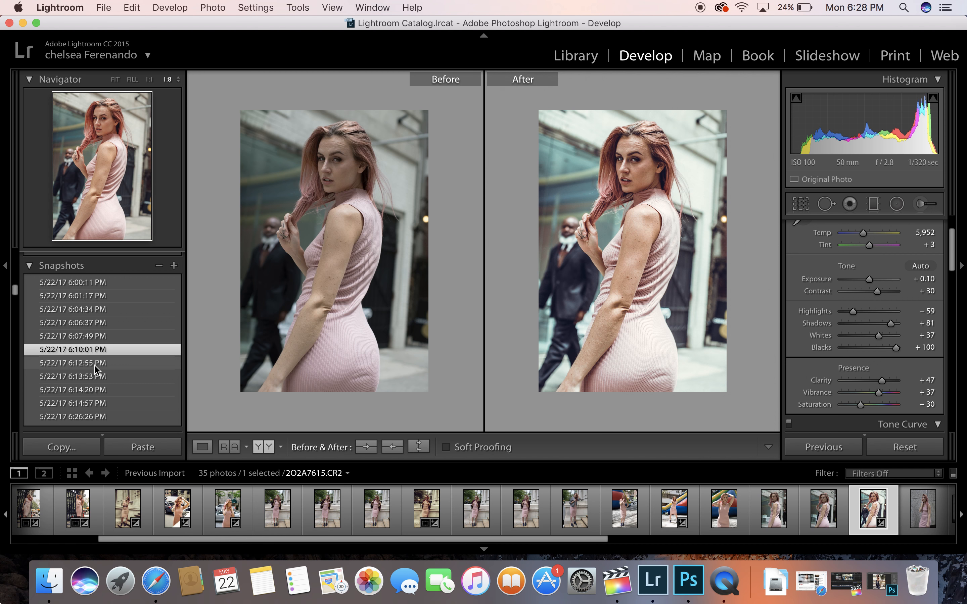
left_click(96, 363)
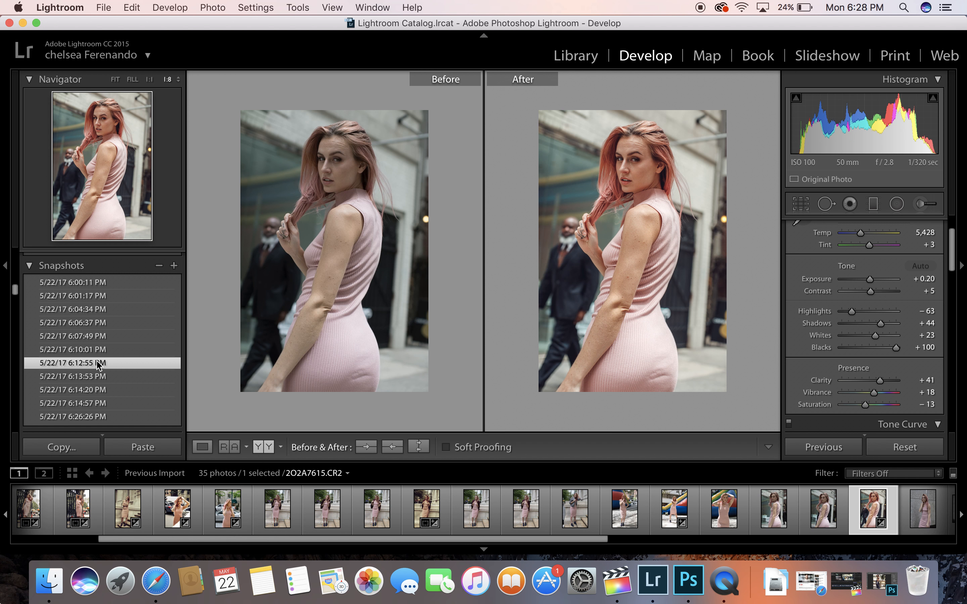
left_click(97, 376)
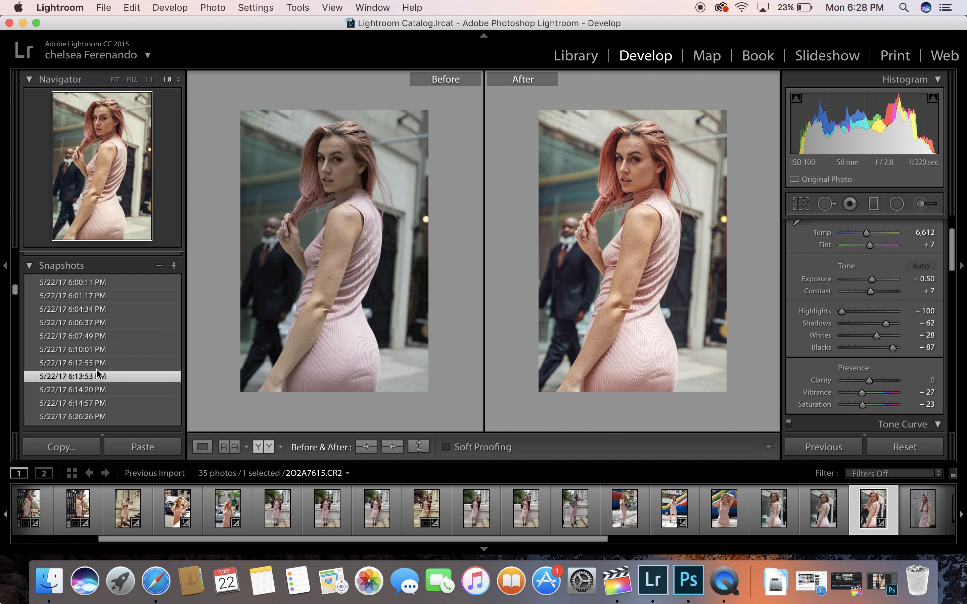
left_click(96, 388)
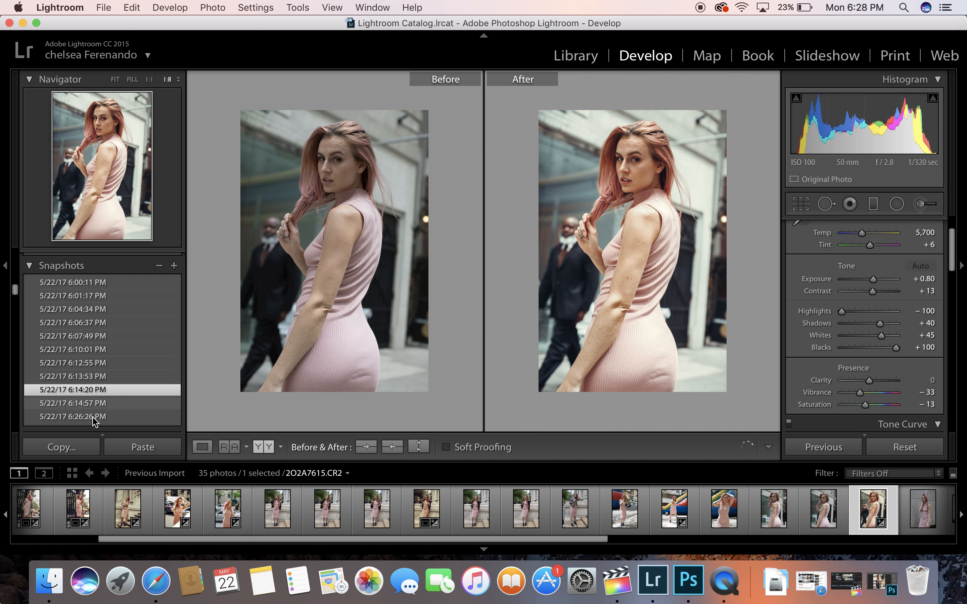
left_click(95, 404)
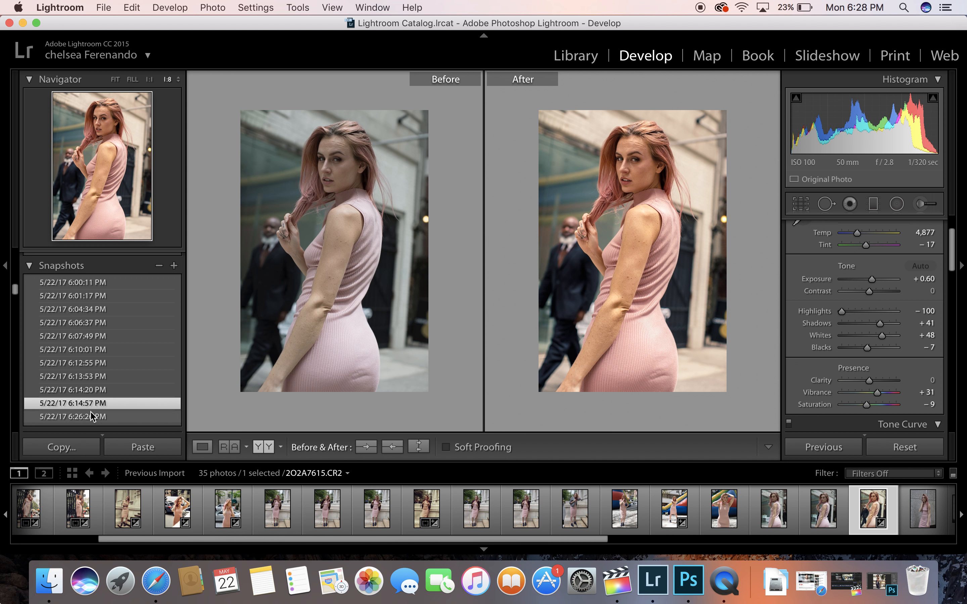
left_click(91, 418)
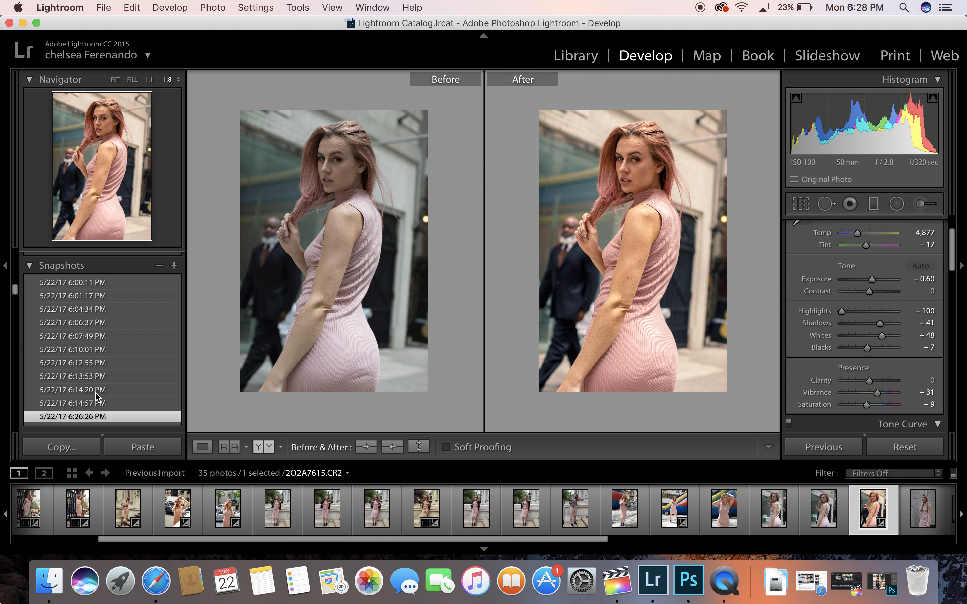
left_click(93, 352)
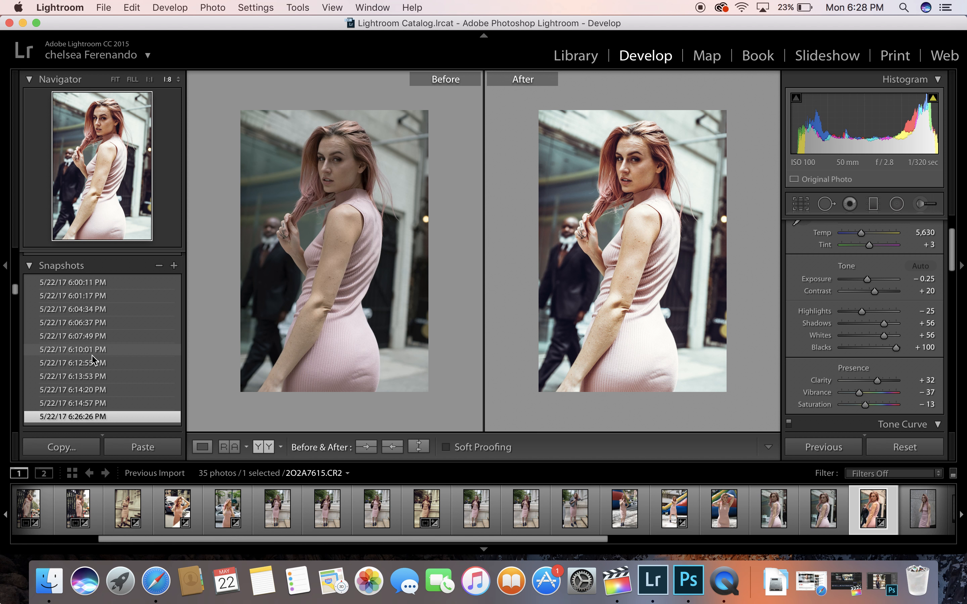
left_click(104, 337)
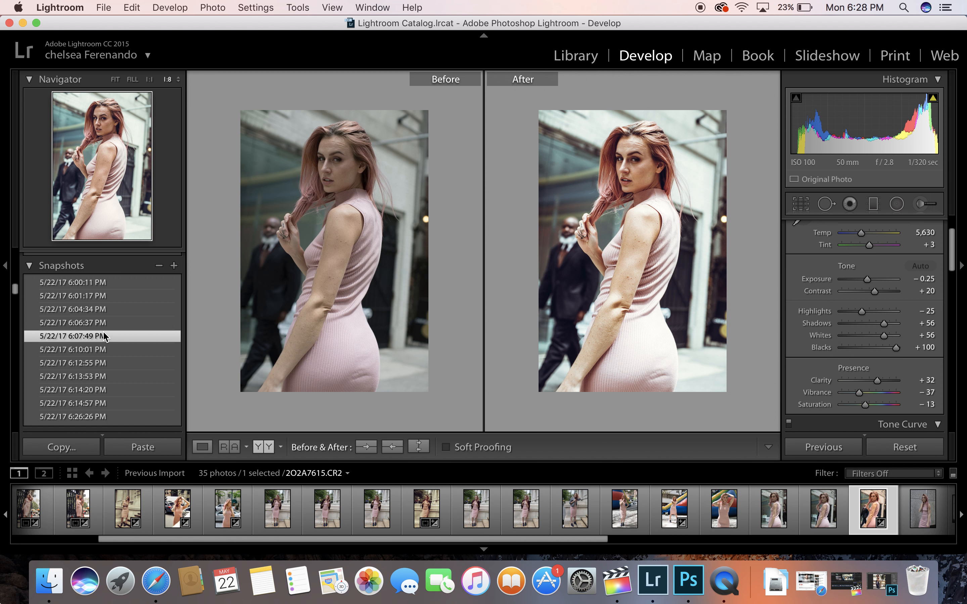
left_click(105, 337)
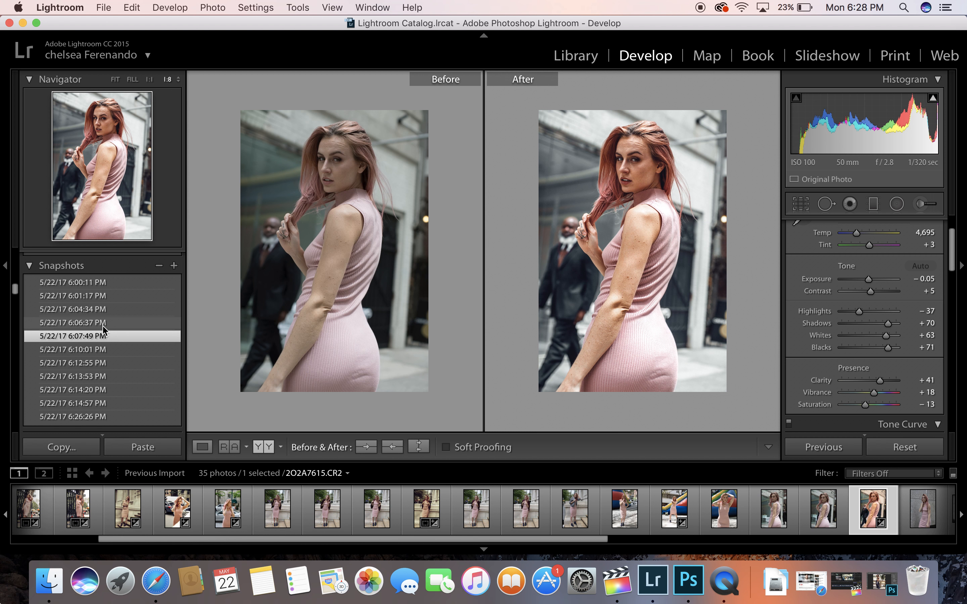
Load the 5/22/17 6:06:37 PM snapshot and set its Highlights to +39
left_click(103, 323)
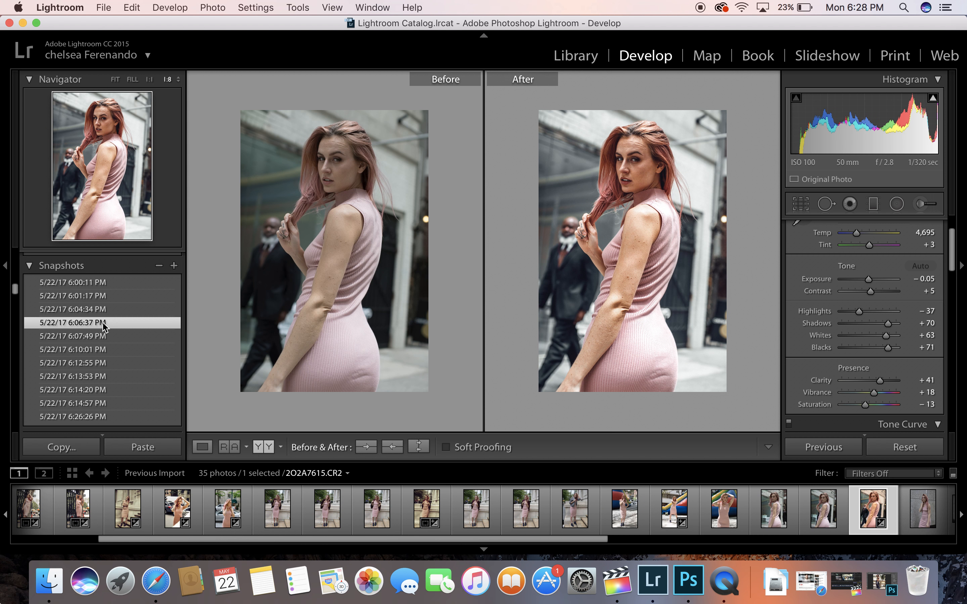
left_click(103, 324)
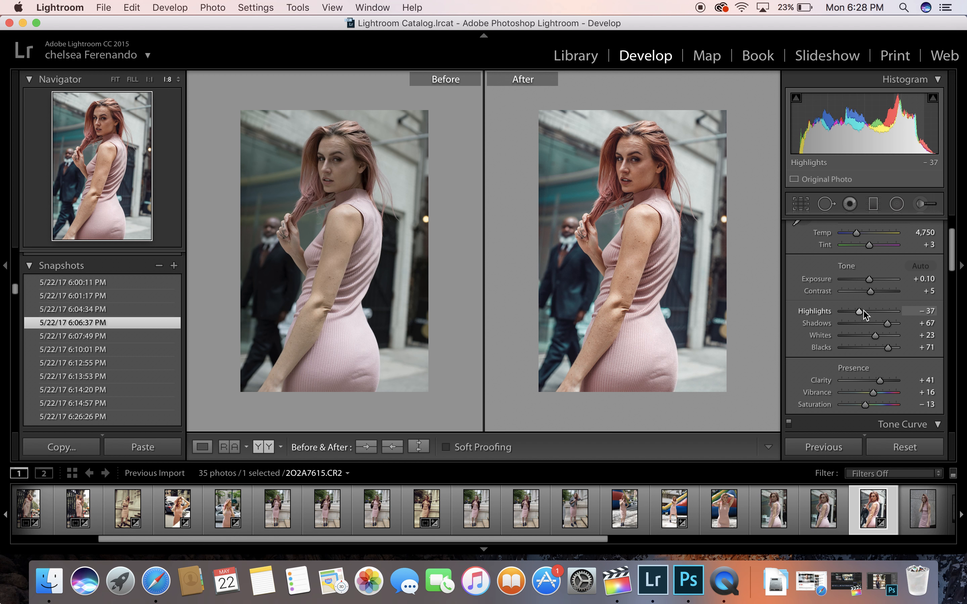
left_click_drag(863, 312, 880, 314)
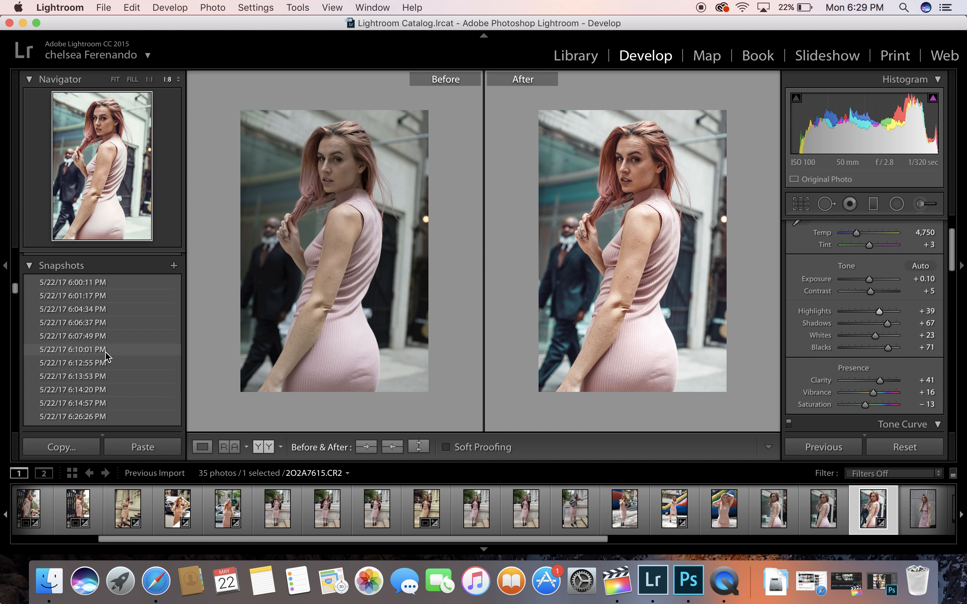
Save the current edit as a new snapshot named "637 with highlights"
left_click(174, 266)
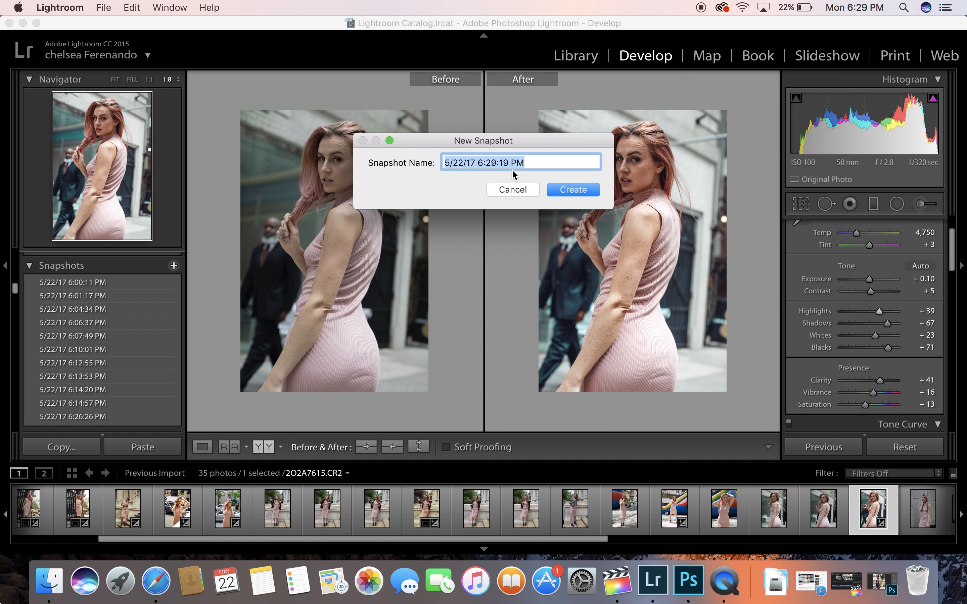
type("637")
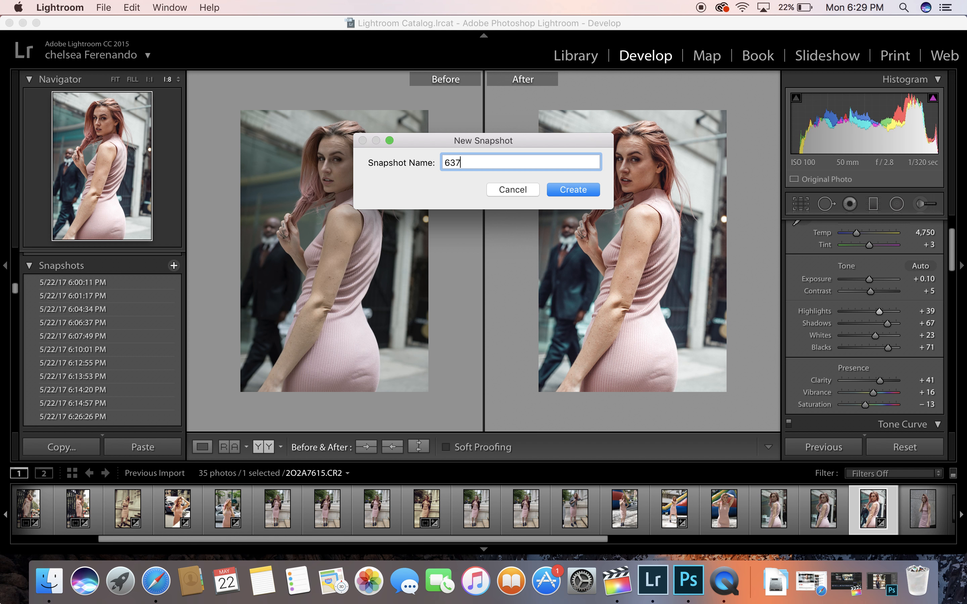
type(" with highlights")
left_click(563, 189)
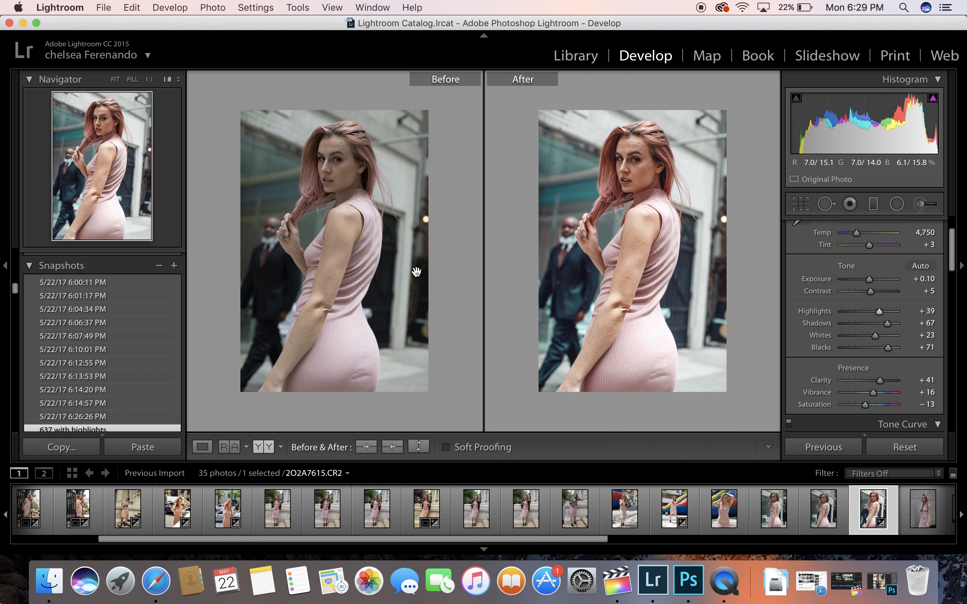
Compare the 5/22/17 6:10:01 PM snapshot with "637 with highlights", finishing with the 6:10:01 PM version loaded
scroll(135, 372, "up", 2)
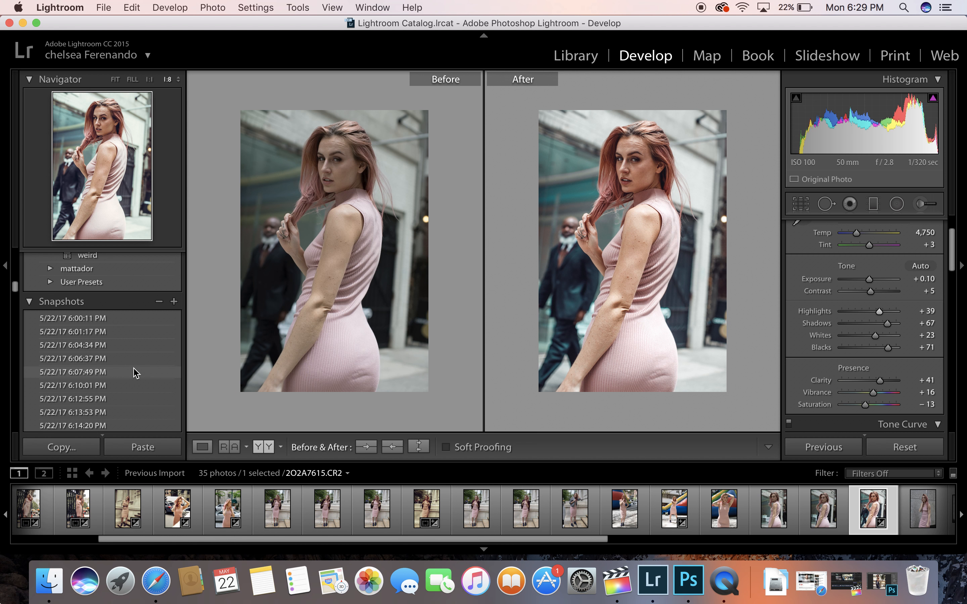
scroll(133, 371, "down", 4)
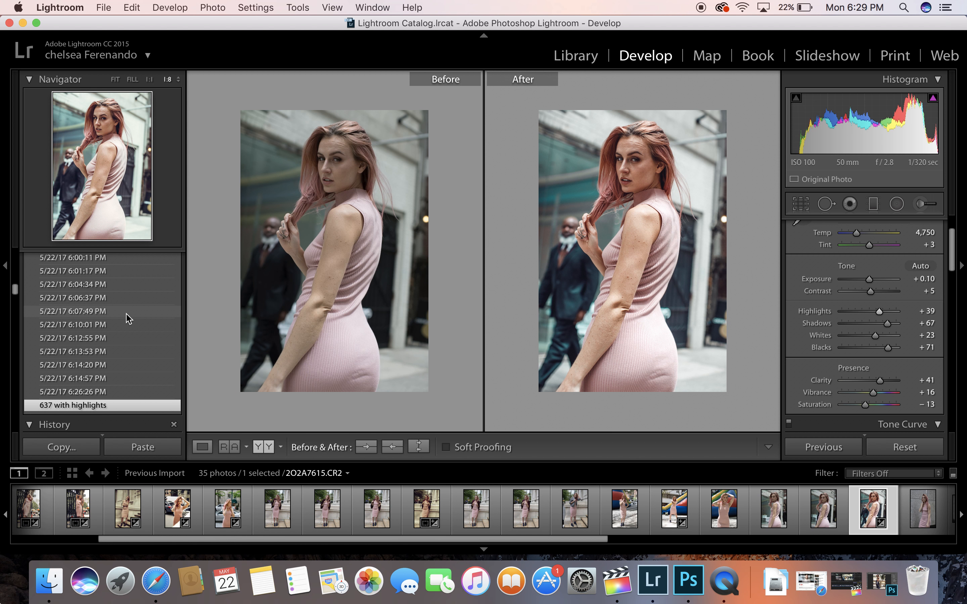
left_click(126, 326)
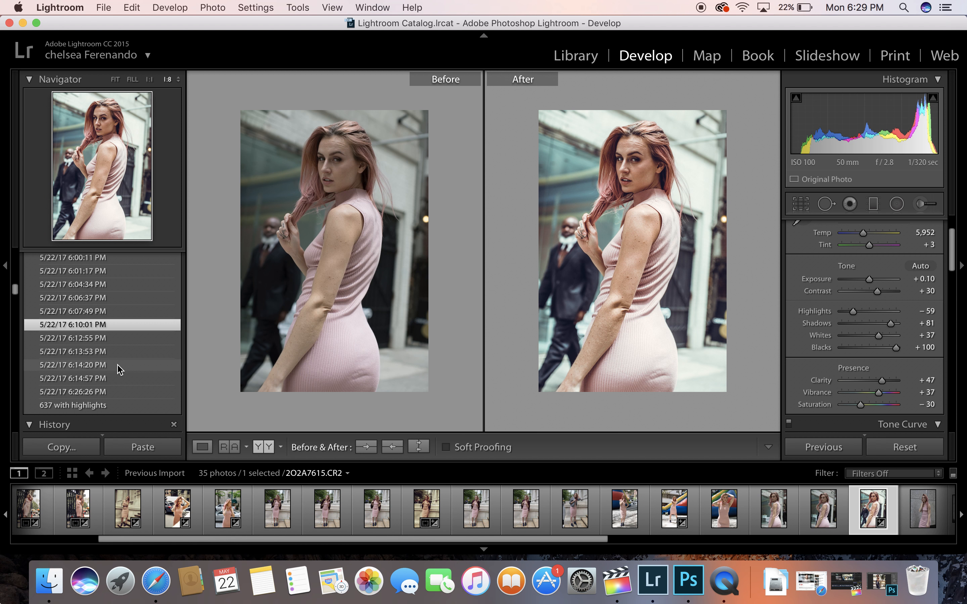
left_click(120, 404)
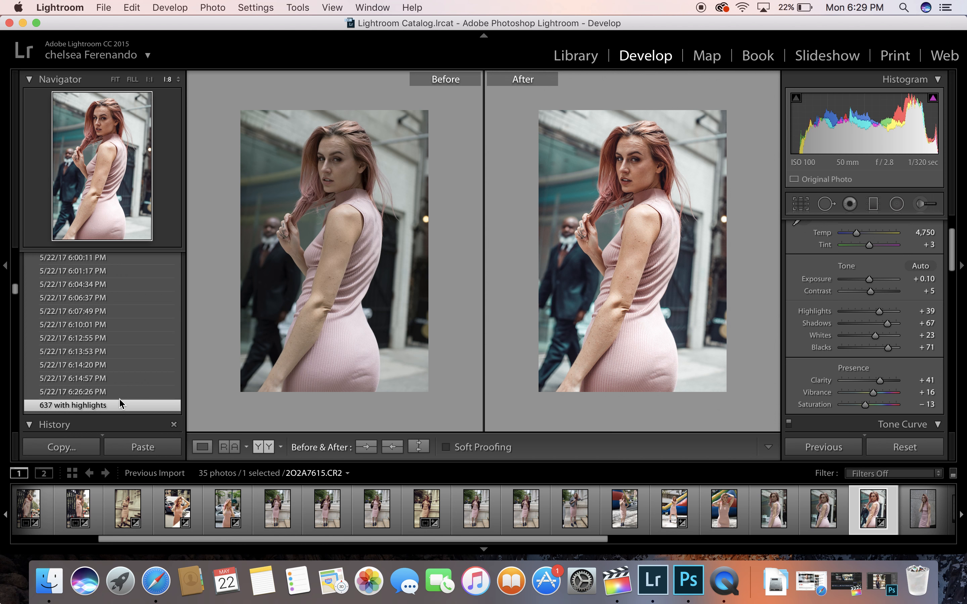
left_click(119, 325)
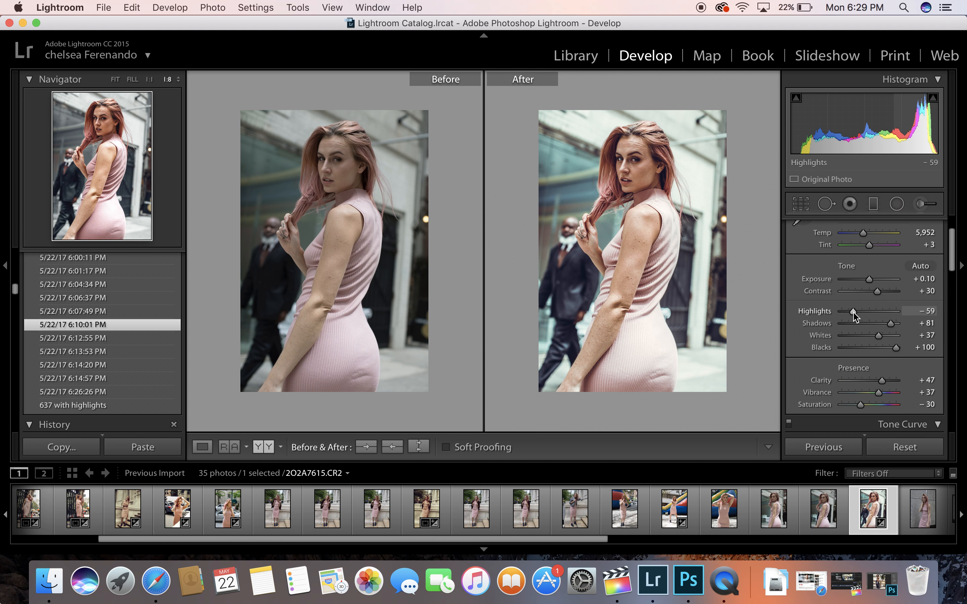
Try Whites at +20, and compare the 5/22/17 6:10:01 PM, "637 with highlights" and 5/22/17 6:06:37 PM snapshots
left_click_drag(878, 335, 873, 338)
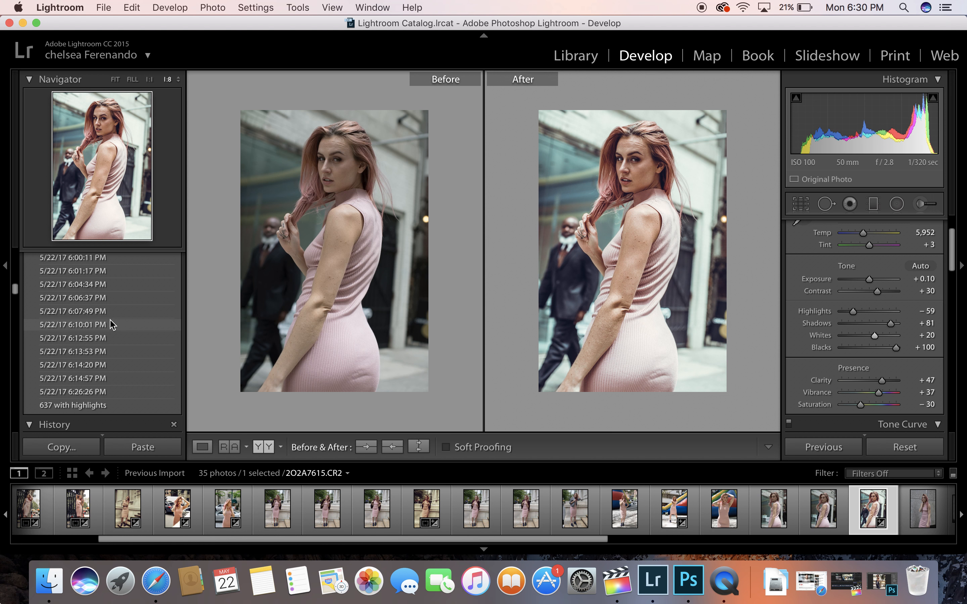
left_click(107, 406)
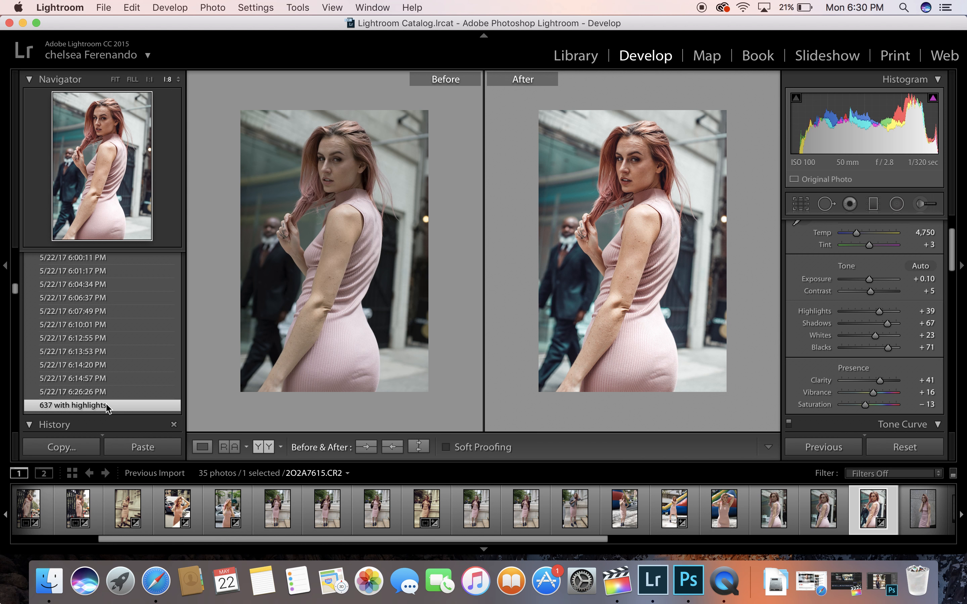
left_click(96, 324)
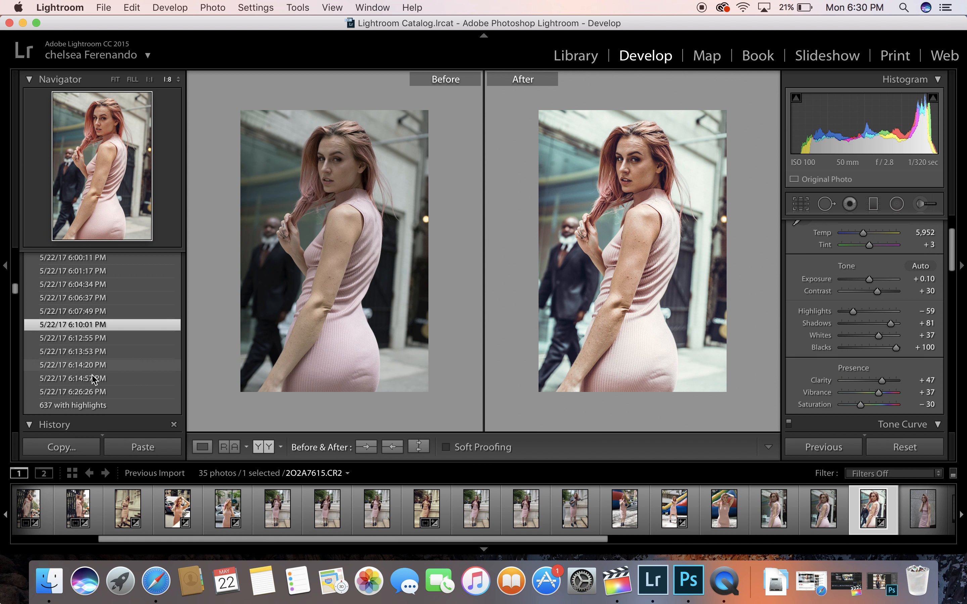
left_click(91, 404)
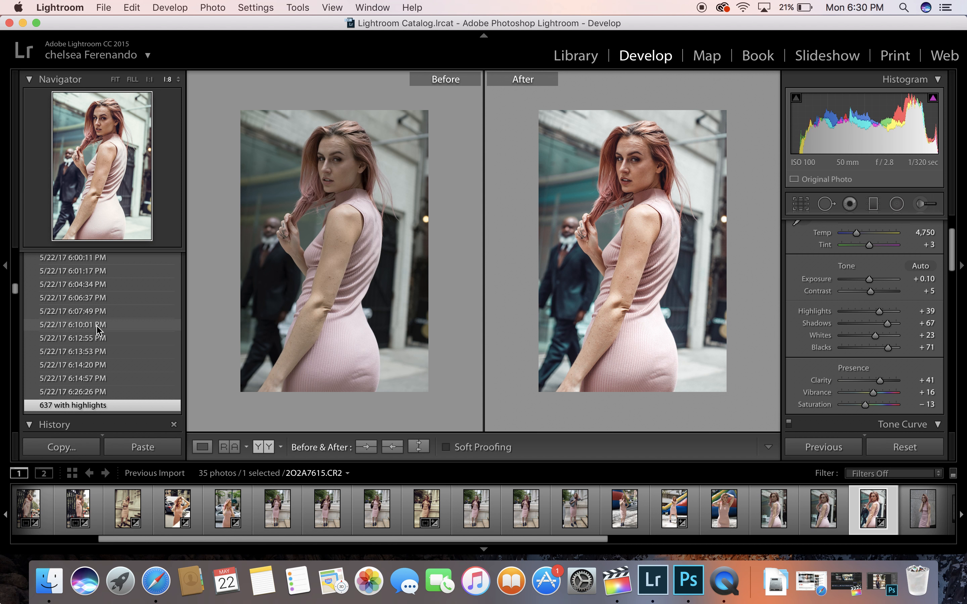
left_click(108, 298)
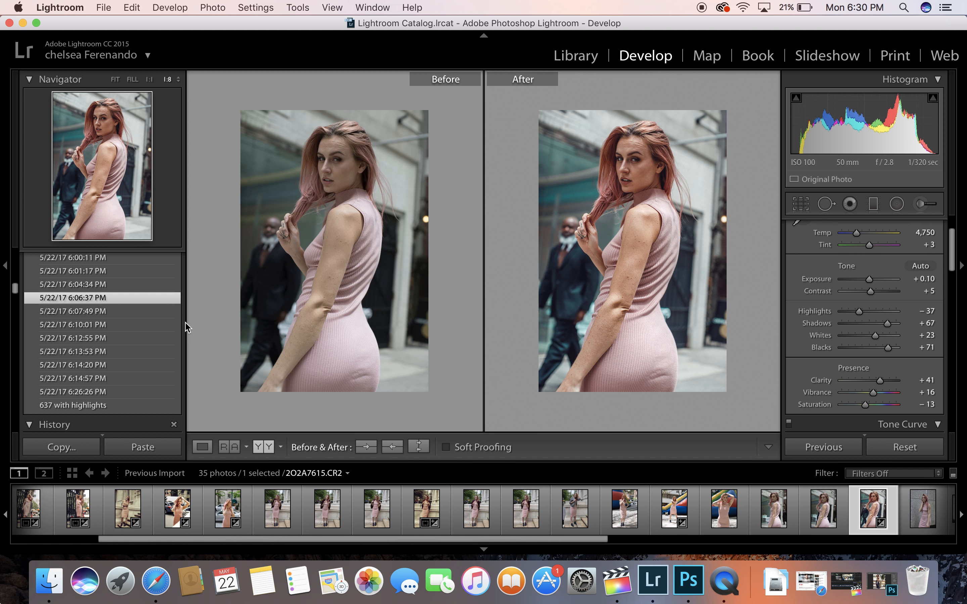
Load the 5/22/17 6:10:01 PM snapshot and set Whites to +16, Highlights to −80 and Exposure to +0.05
left_click(115, 326)
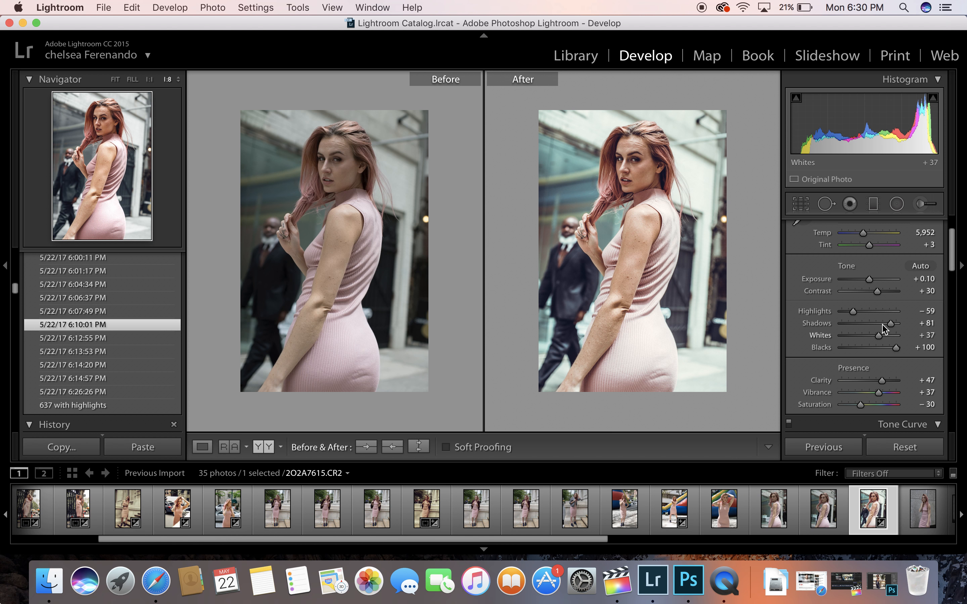
left_click_drag(878, 337, 876, 339)
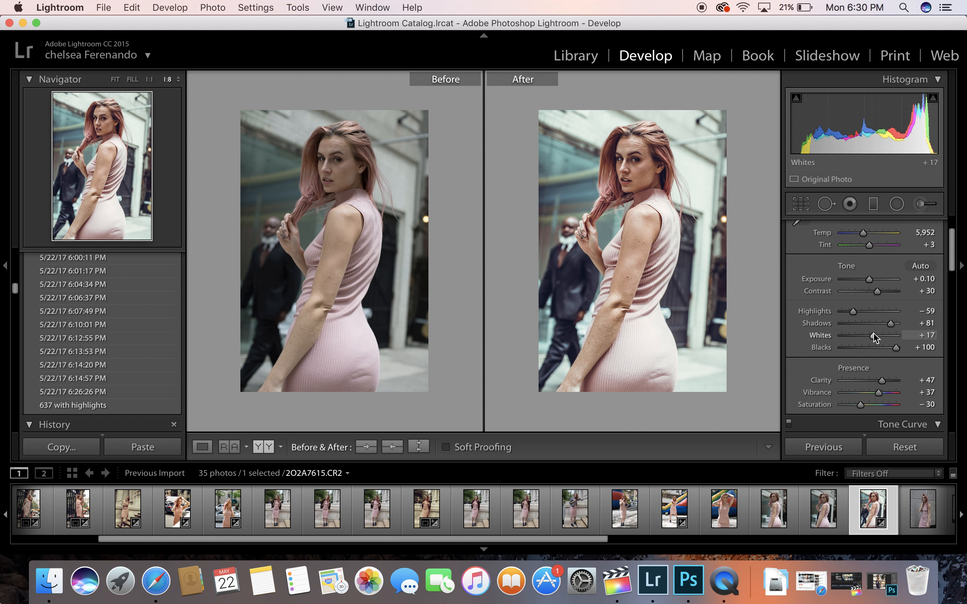
left_click_drag(853, 313, 848, 315)
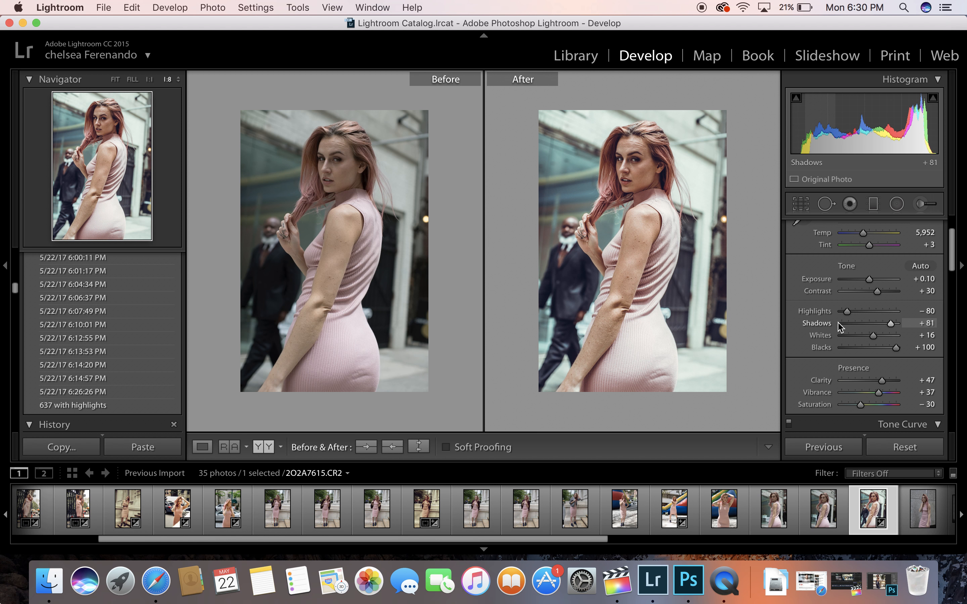
scroll(838, 326, "down", 3)
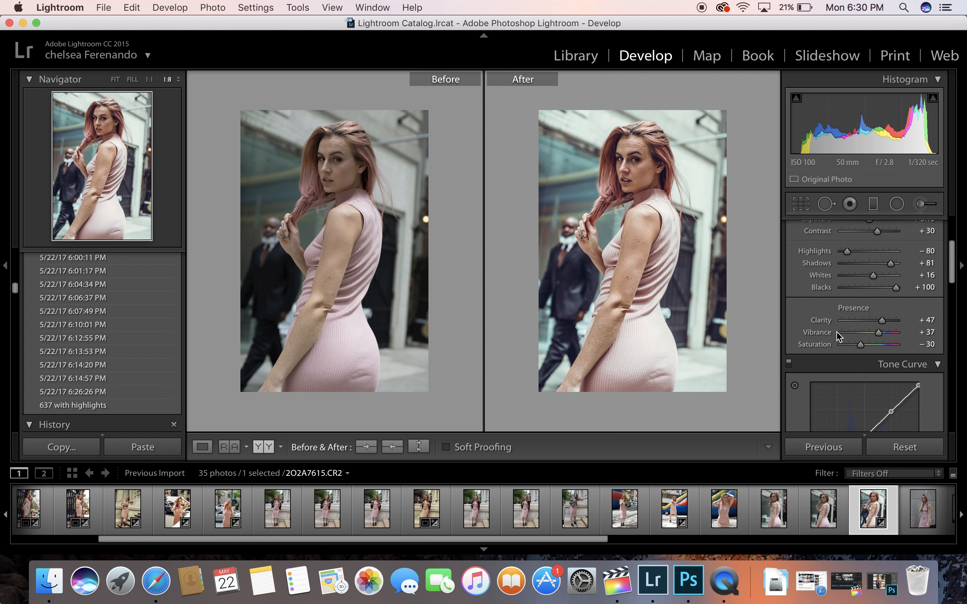
scroll(837, 336, "up", 3)
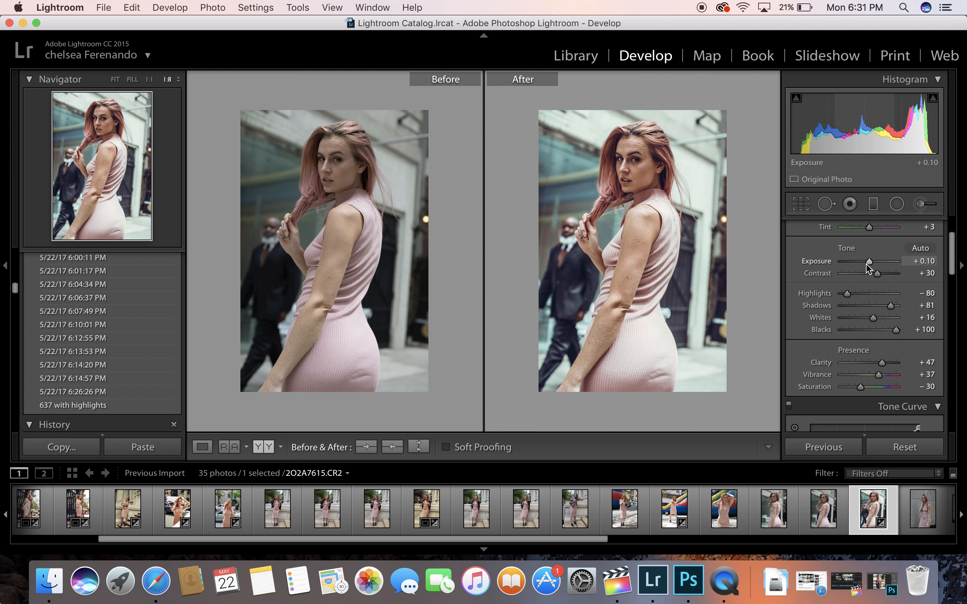
left_click_drag(868, 267, 868, 267)
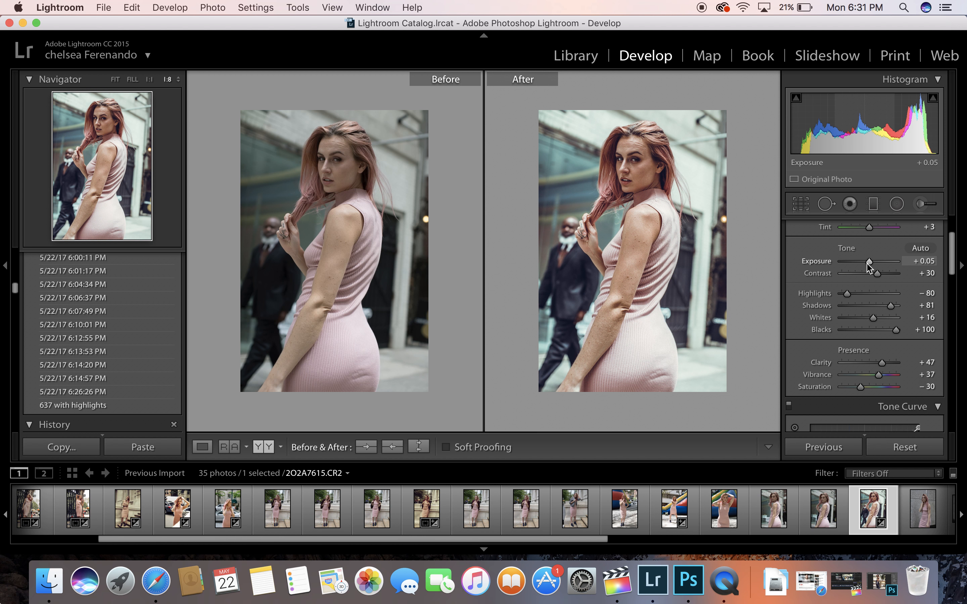
Set the Orange luminance to −38 in the HSL color adjustments
scroll(856, 337, "down", 3)
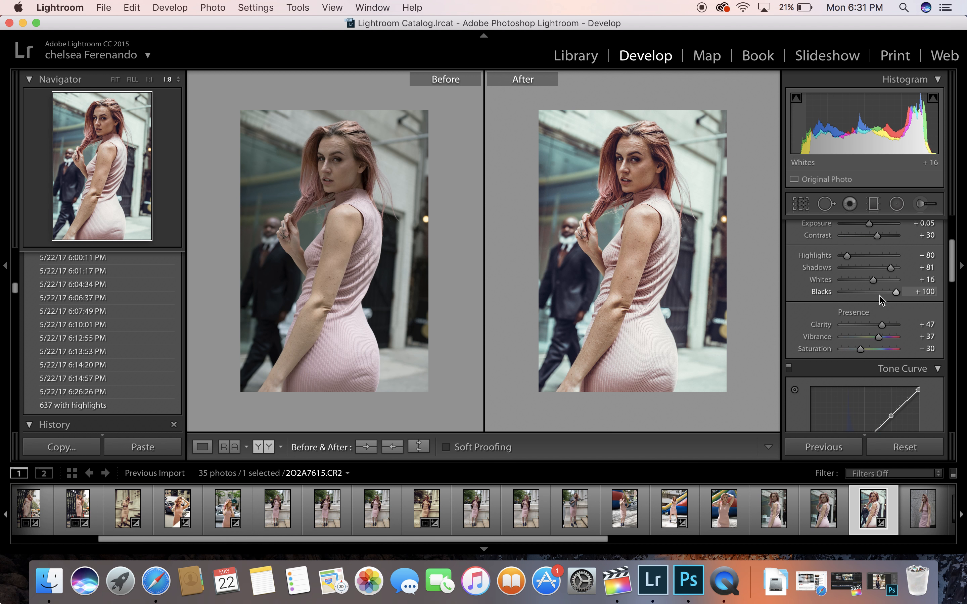
scroll(855, 331, "down", 12)
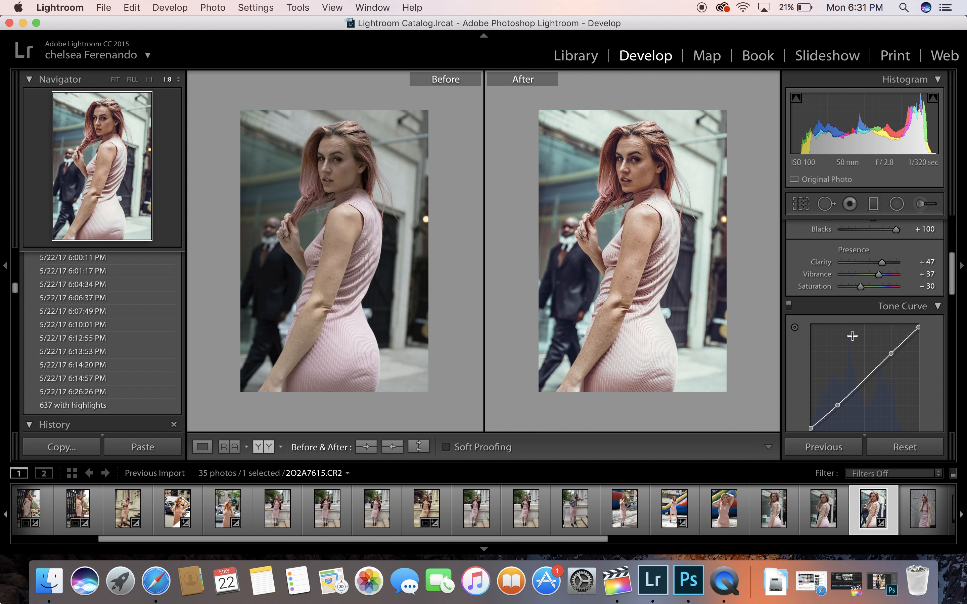
scroll(855, 337, "down", 1)
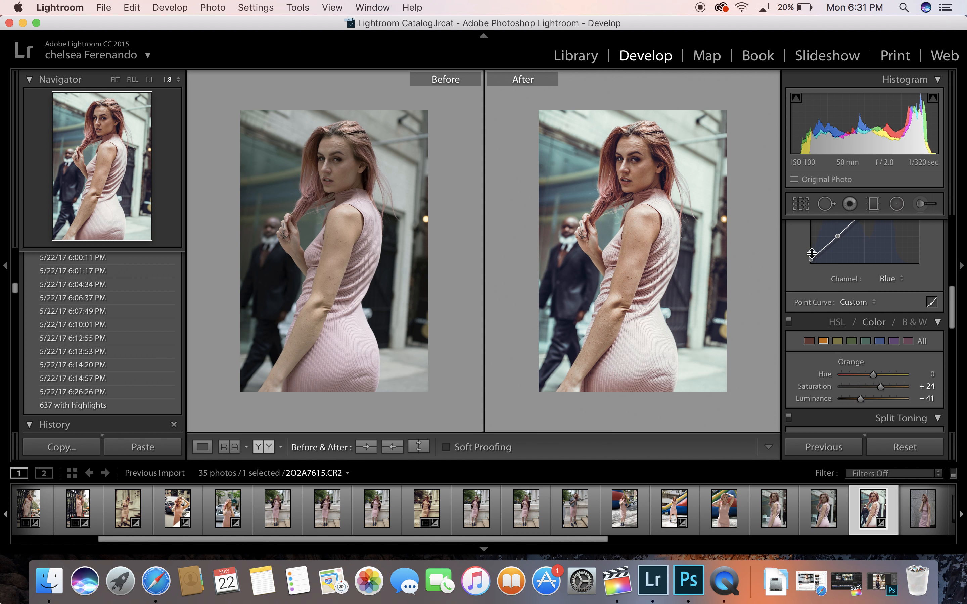
scroll(903, 329, "down", 1)
scroll(894, 331, "down", 2)
left_click(808, 288)
scroll(849, 310, "down", 1)
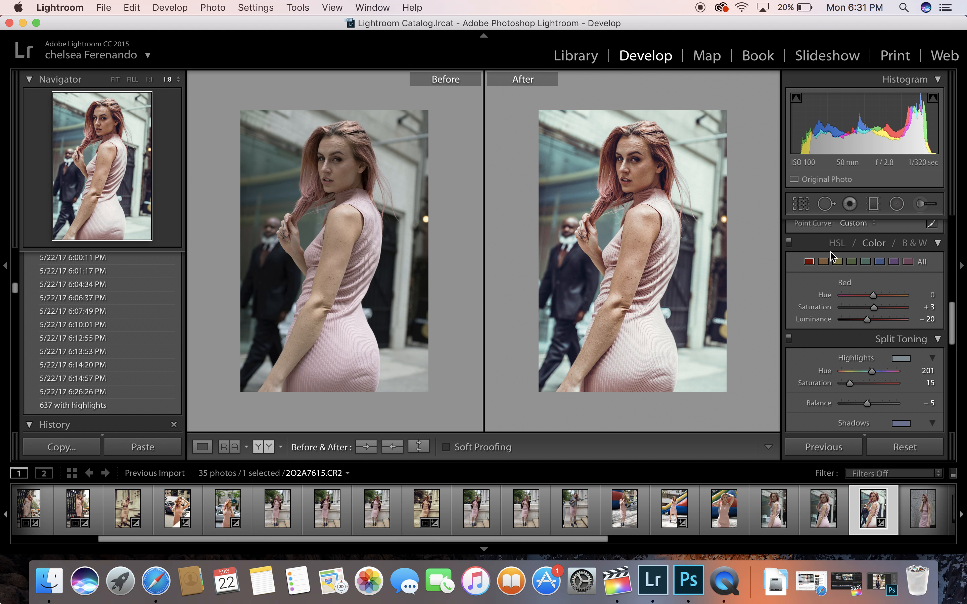
left_click(823, 262)
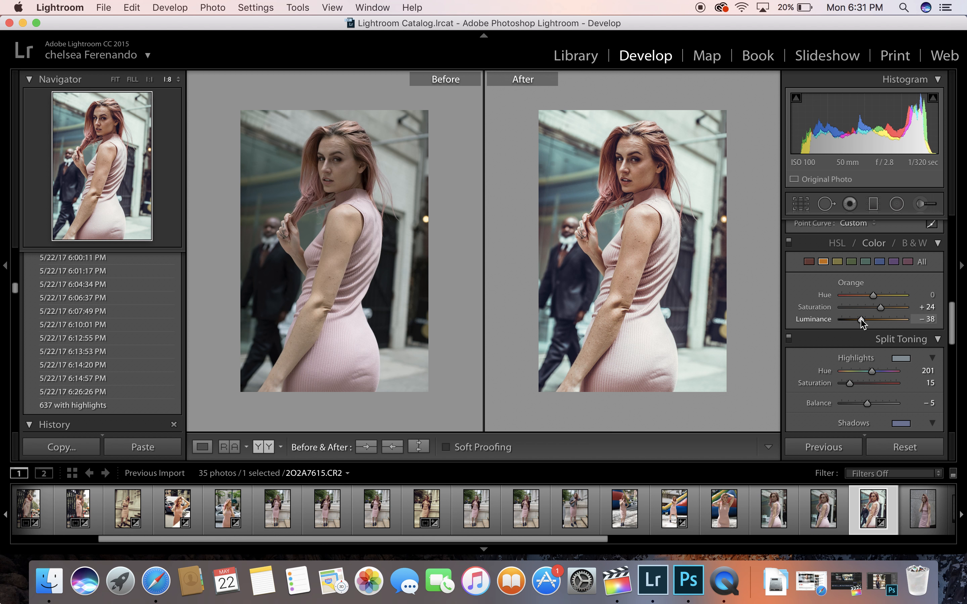
Try the Orange luminance at −100, and undo that change
left_click_drag(861, 319, 764, 294)
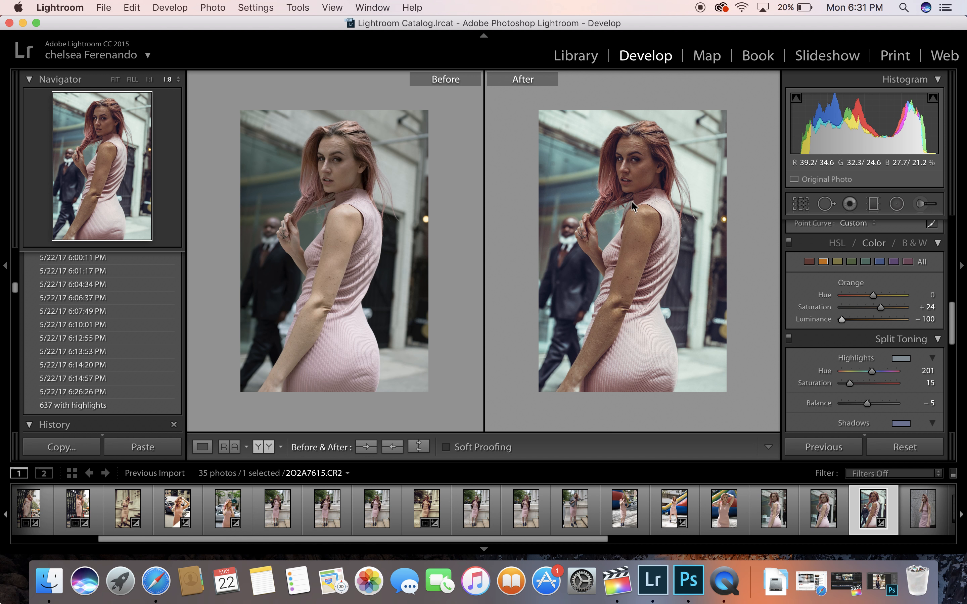
left_click(132, 7)
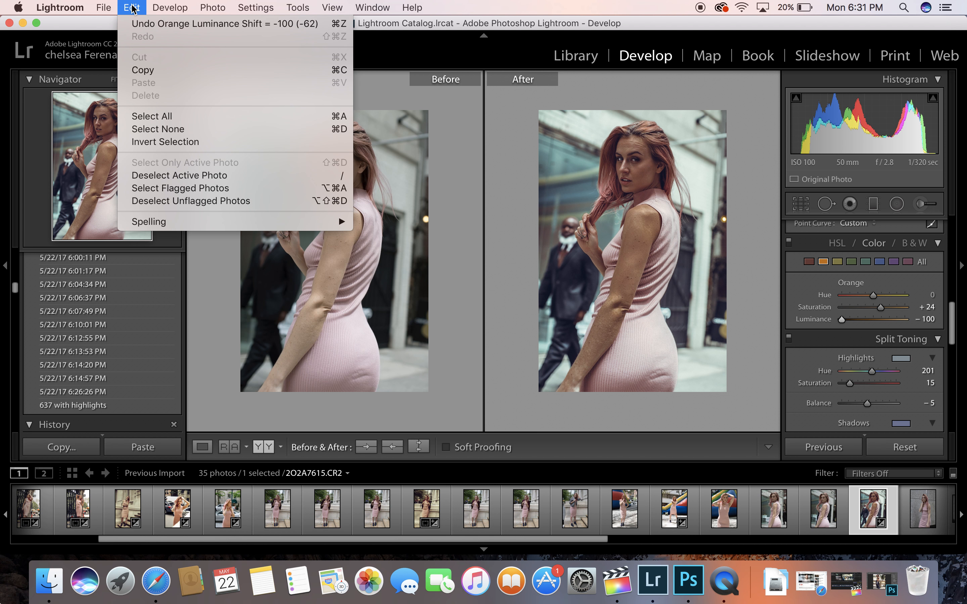
left_click(140, 25)
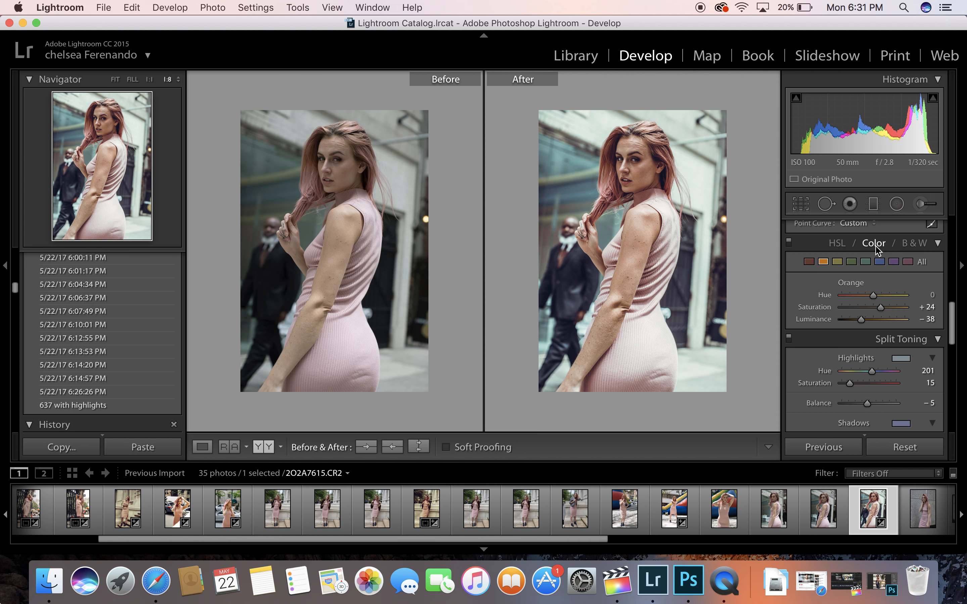
Paint over the woman's eyes with a new Adjustment Brush mask using Saturation 0 and Shadows 55
left_click(923, 205)
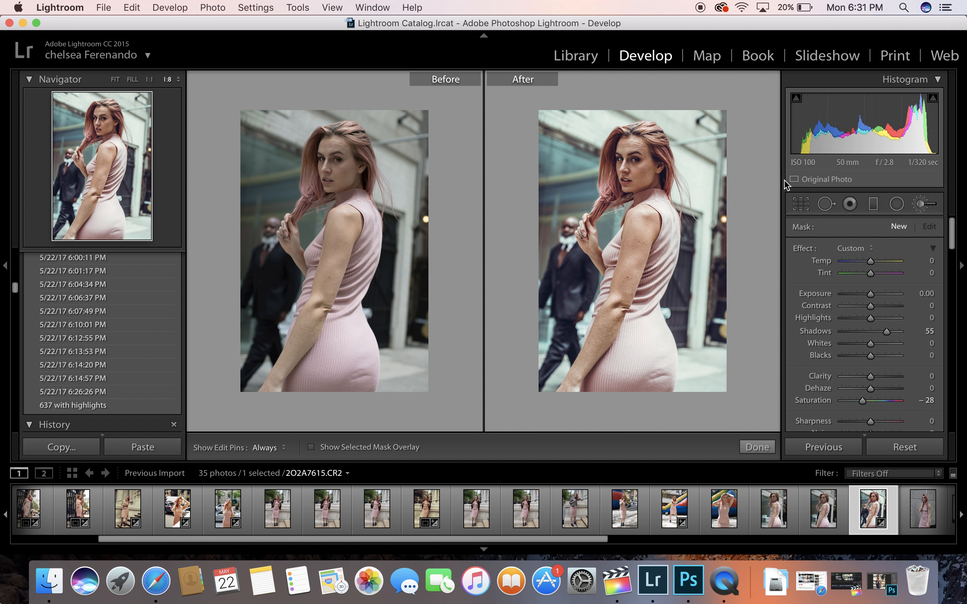
key("super+equal")
key("super+equal")
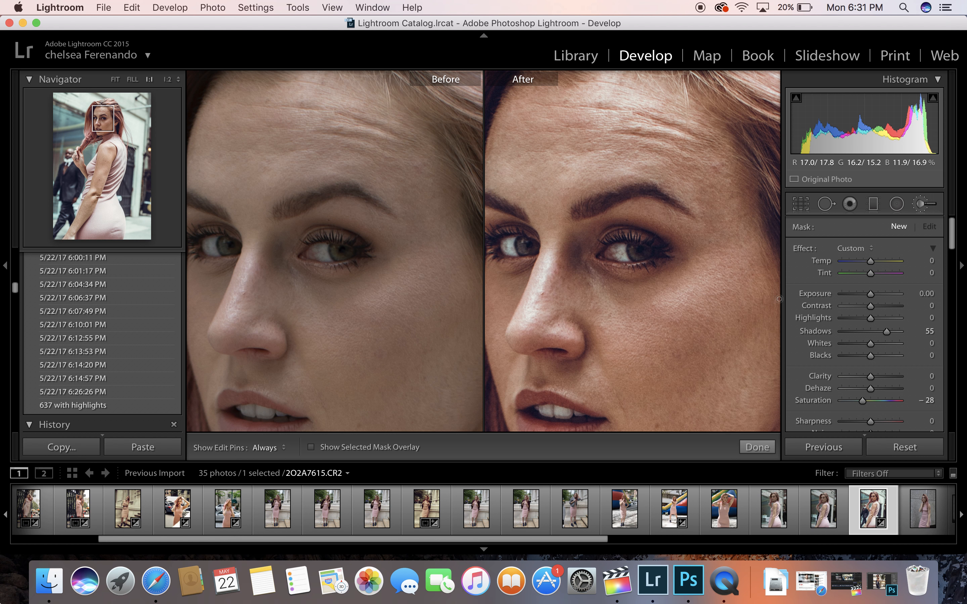
left_click(916, 399)
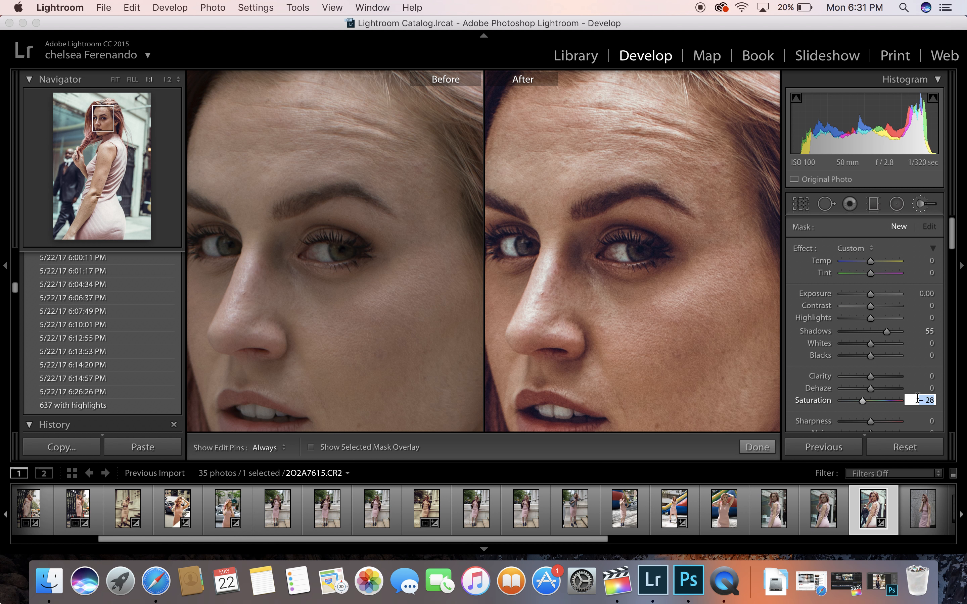
type("0")
scroll(867, 324, "down", 3)
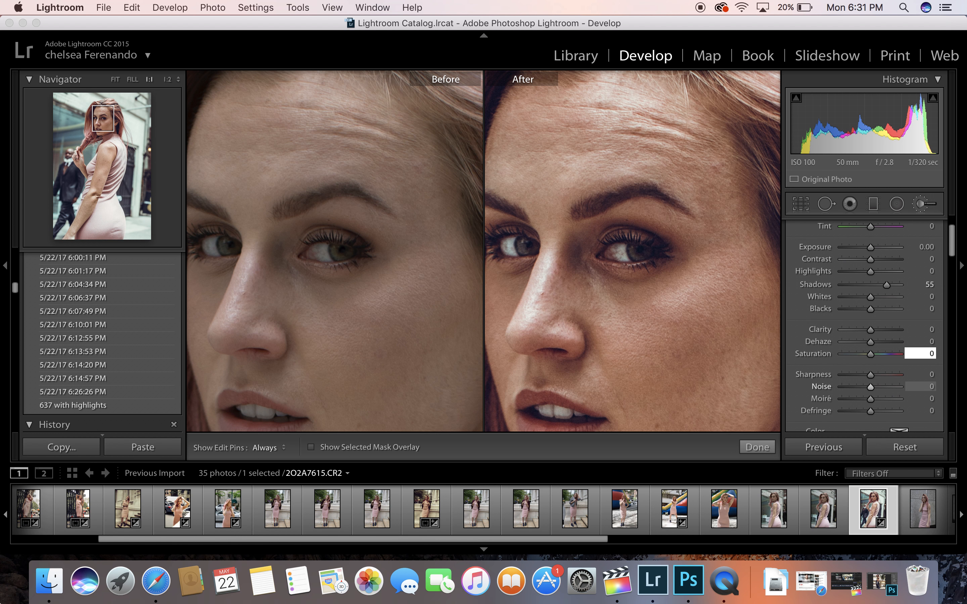
scroll(866, 320, "up", 3)
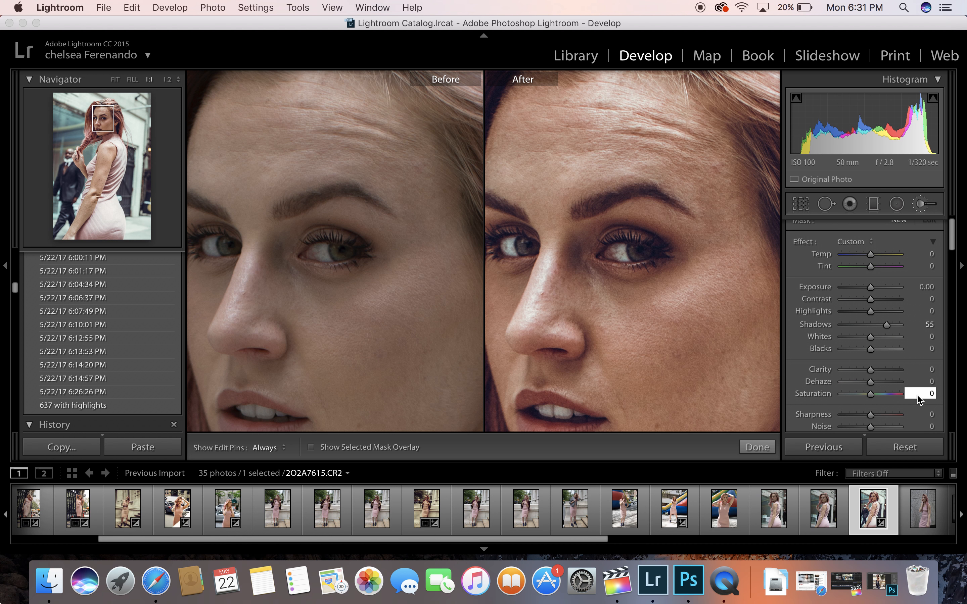
left_click(633, 250)
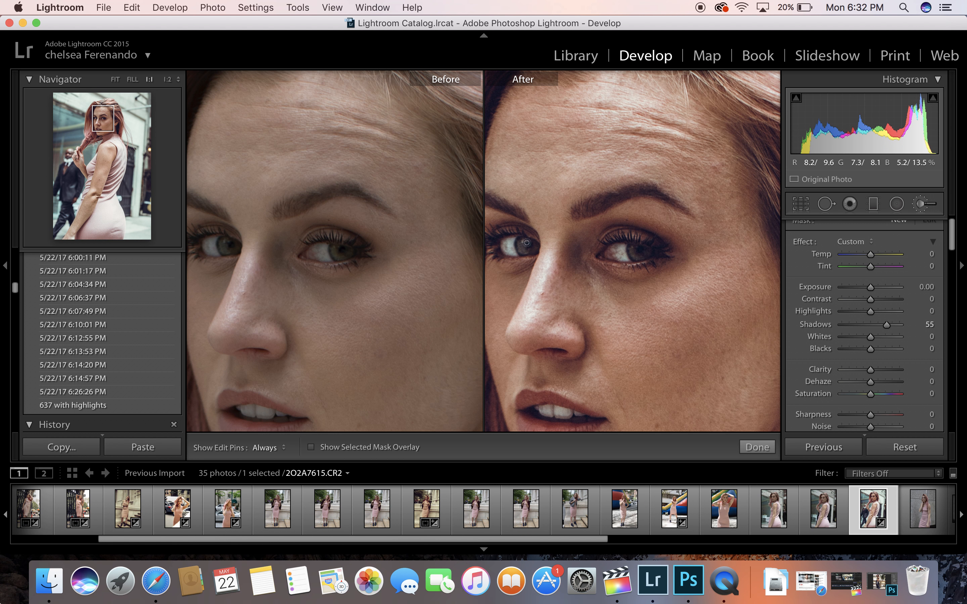
Switch the edit pins off and on to inspect the brushed eyes against the original
key("h")
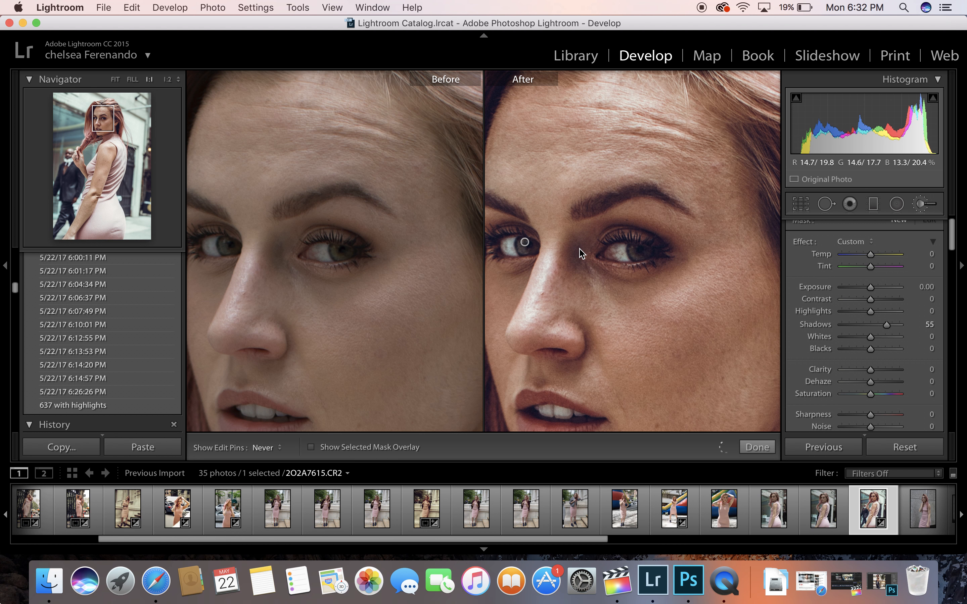
key("h")
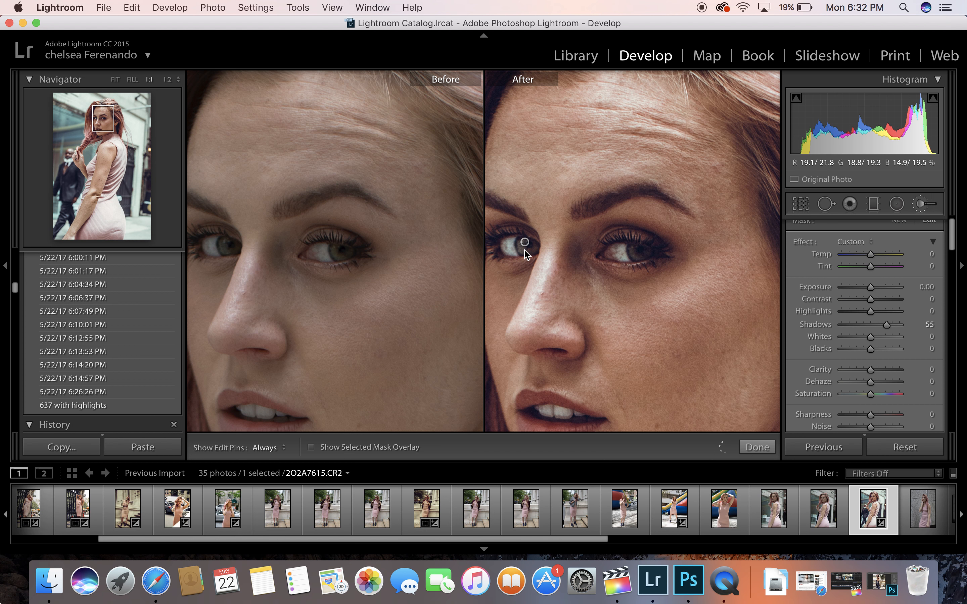
key("h")
key("h")
key("h")
key("h")
key("h")
key("h")
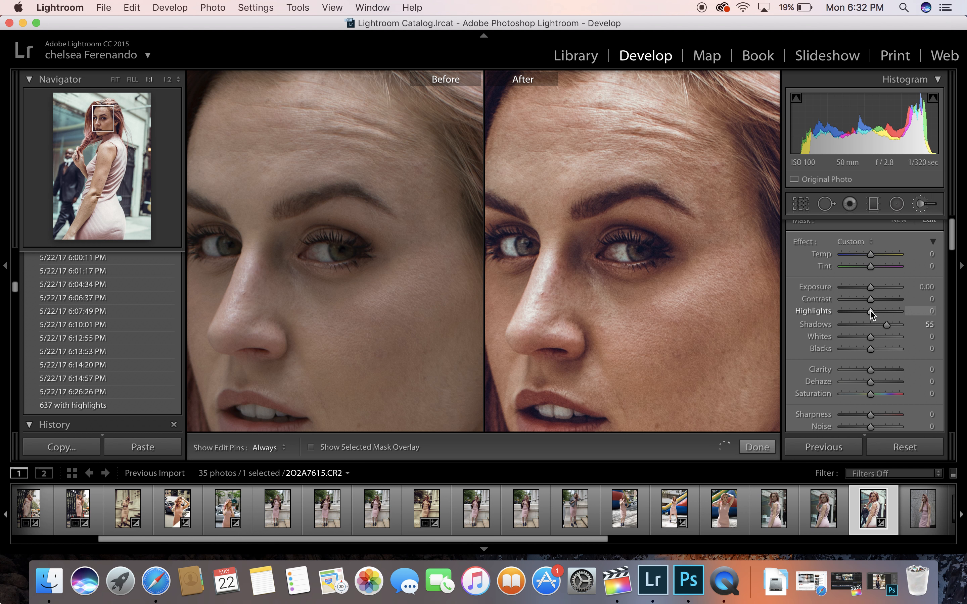
Set the eye mask's Shadows to 100, check the eyes with the edit pins hidden, and finish the brush adjustment
left_click_drag(886, 329, 802, 329)
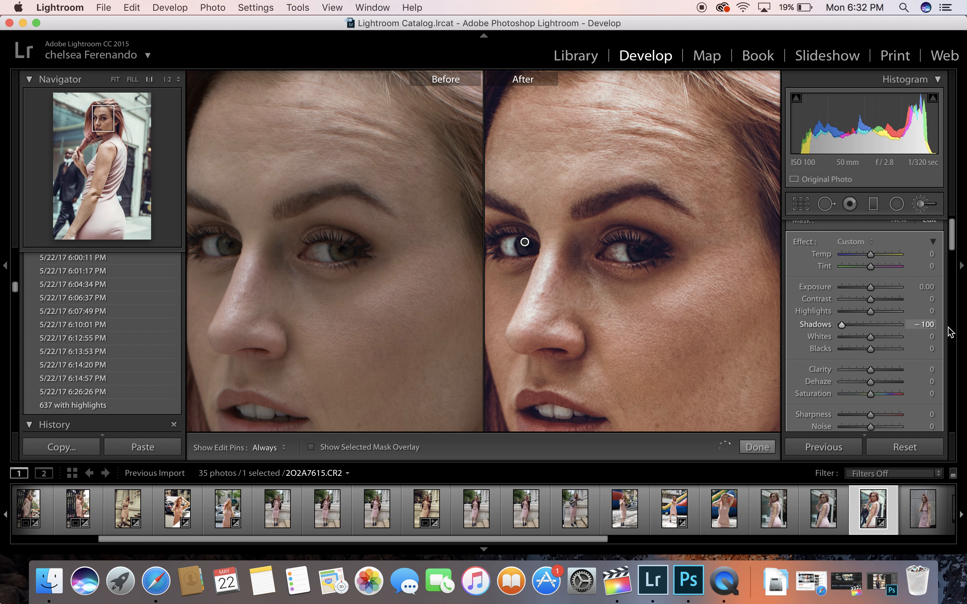
key("super+z")
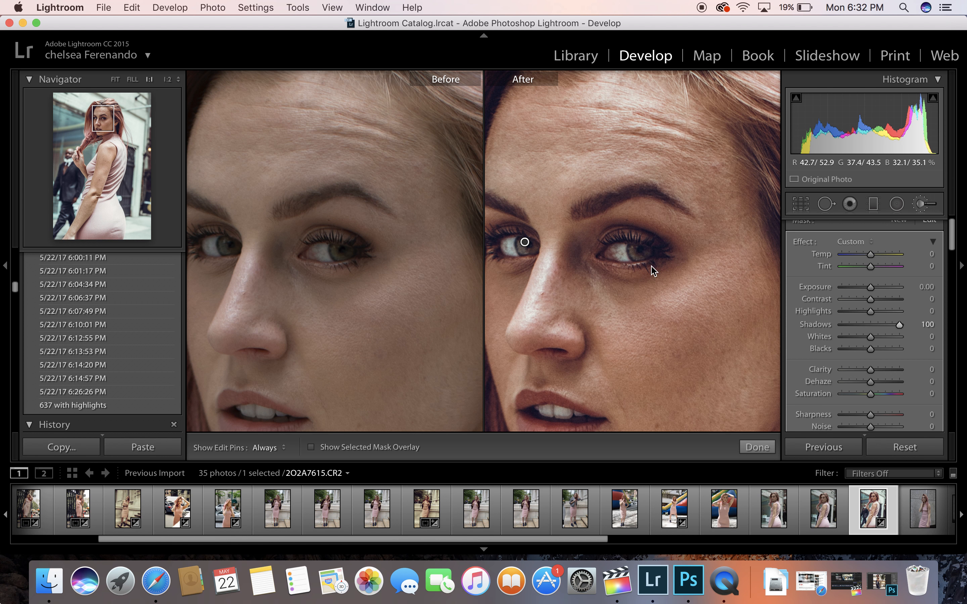
key("h")
key("h")
key("h")
key("h")
key("h")
left_click(762, 447)
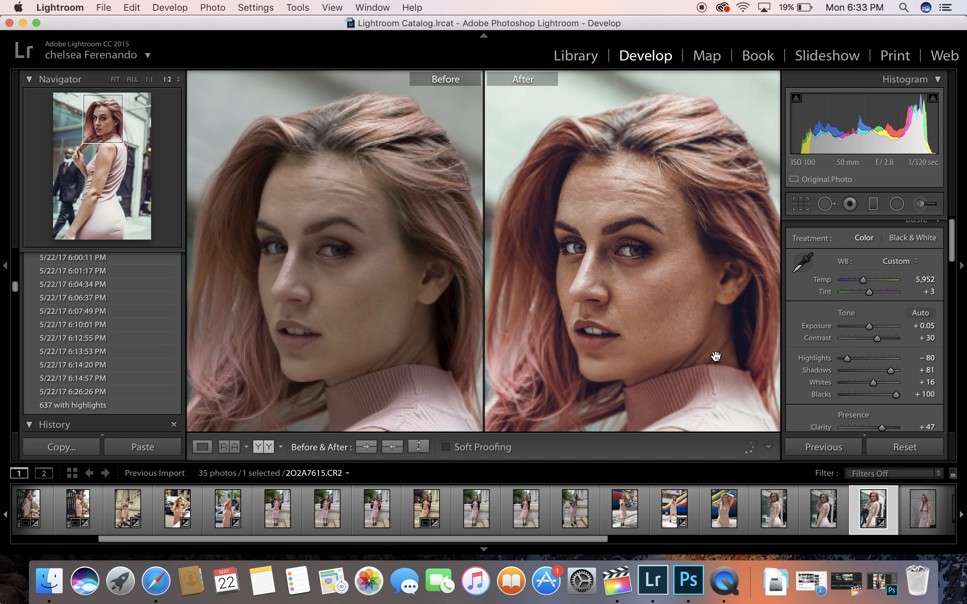
Reopen the Adjustment Brush on the full portrait and select the existing eye mask for editing
key("super+minus")
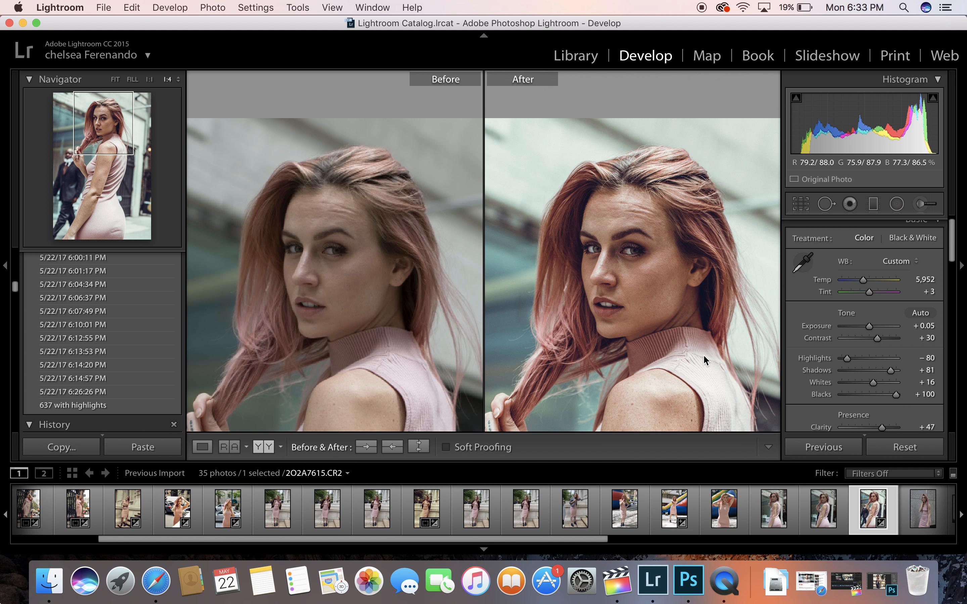
key("super+minus")
key("super+minus")
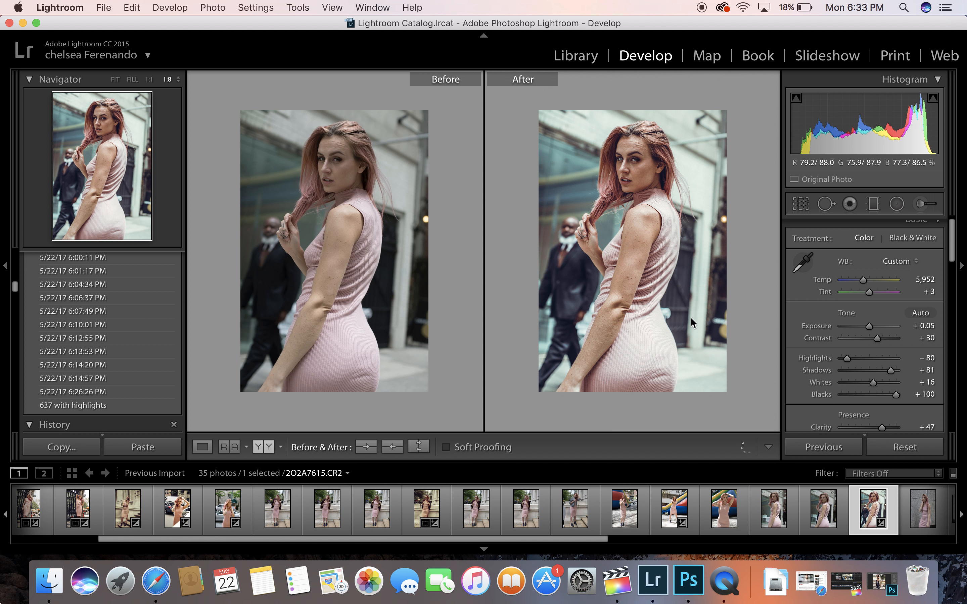
left_click(922, 205)
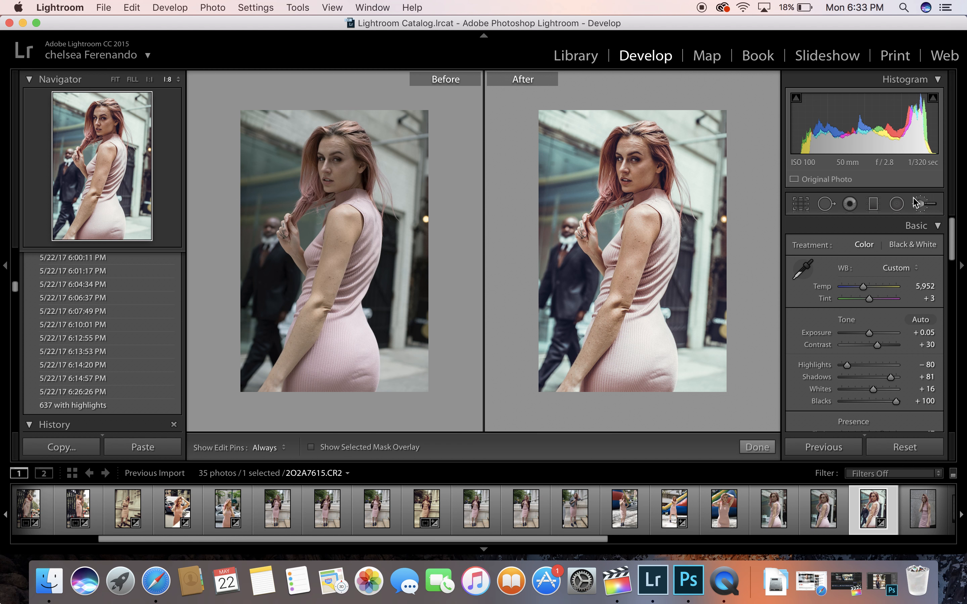
left_click(621, 159)
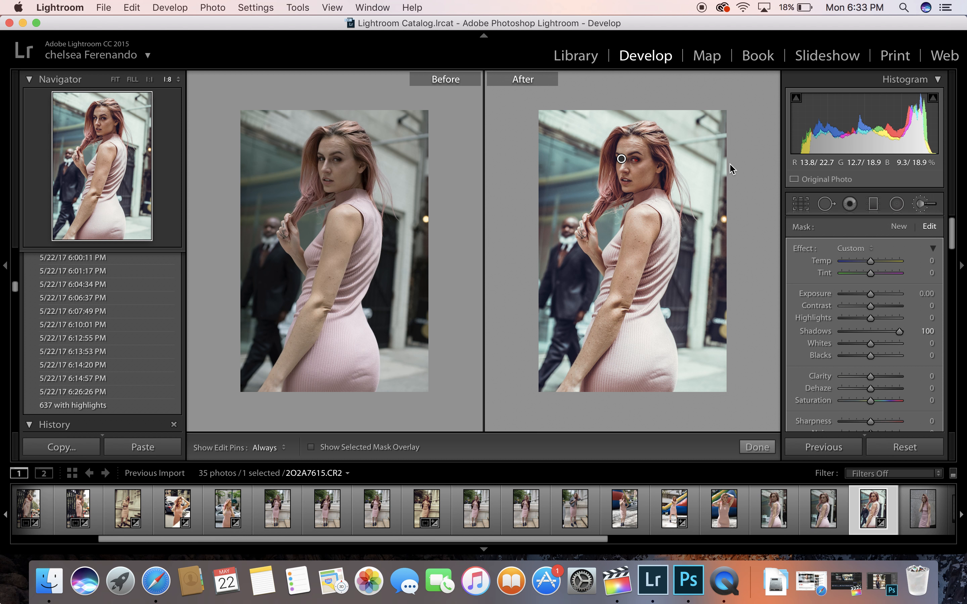
Close the eye mask and select its pin again to check the painted area on the woman's face
key("super+equal")
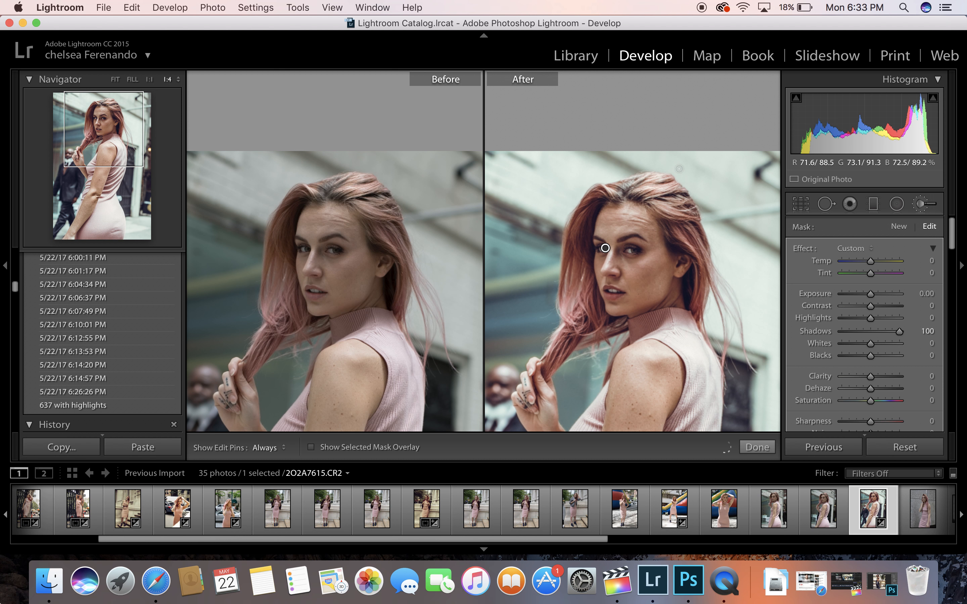
key("super+equal")
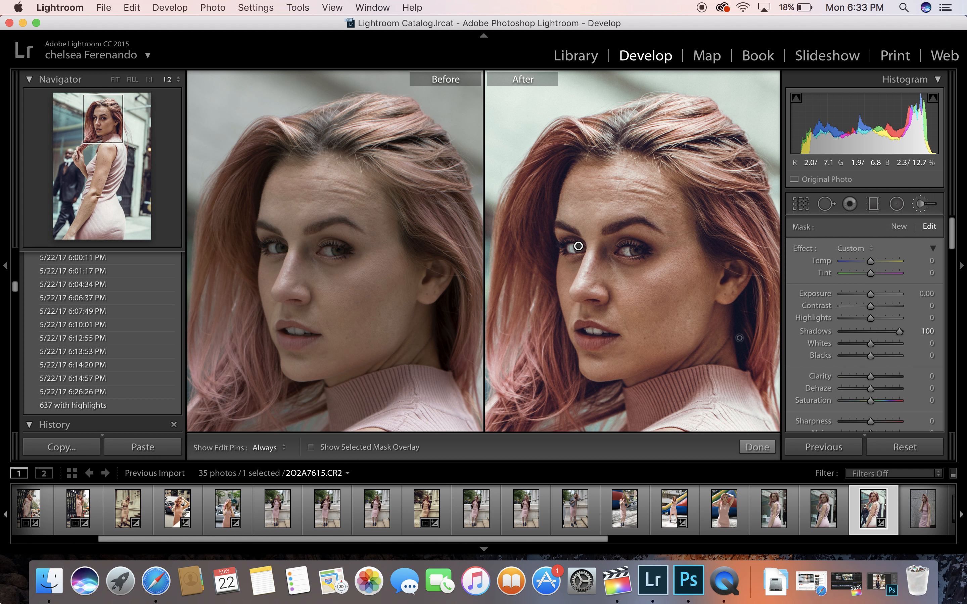
left_click(759, 448)
key("Delete")
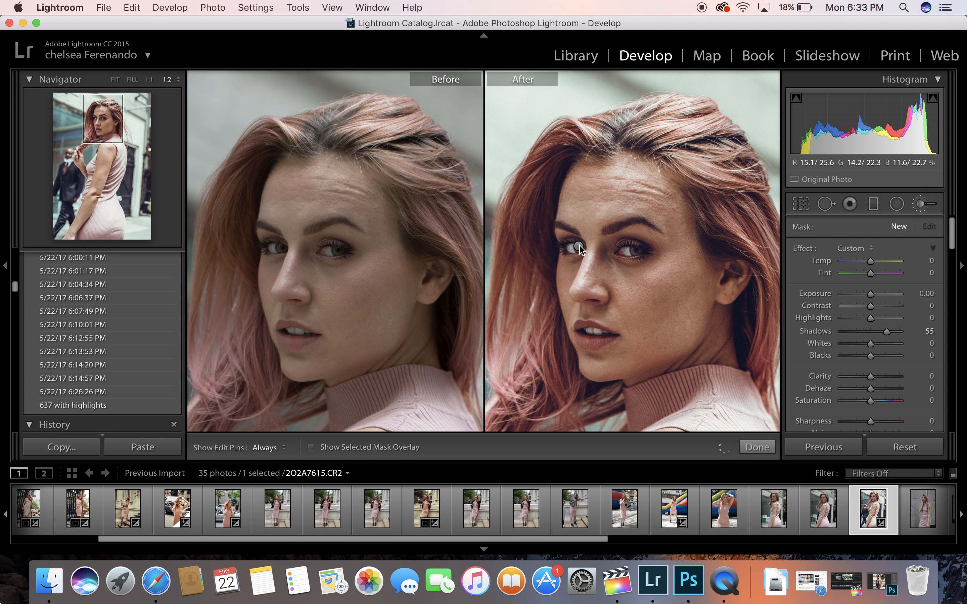
key("super+z")
mouse_move(579, 248)
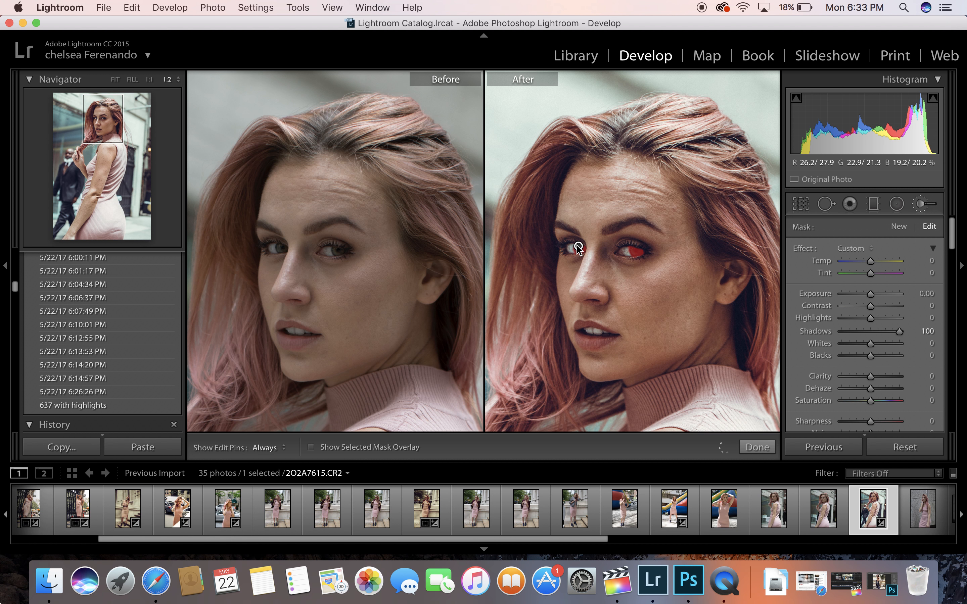
Inspect the brushed eye at close range against the original, down to the iris and lashes
left_click(611, 253)
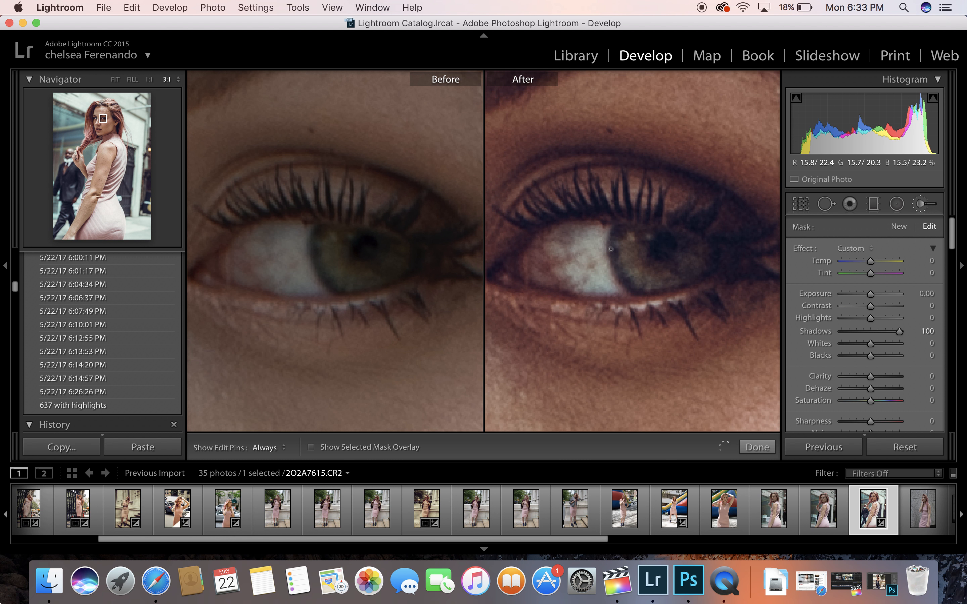
key("super+minus")
key("super+minus")
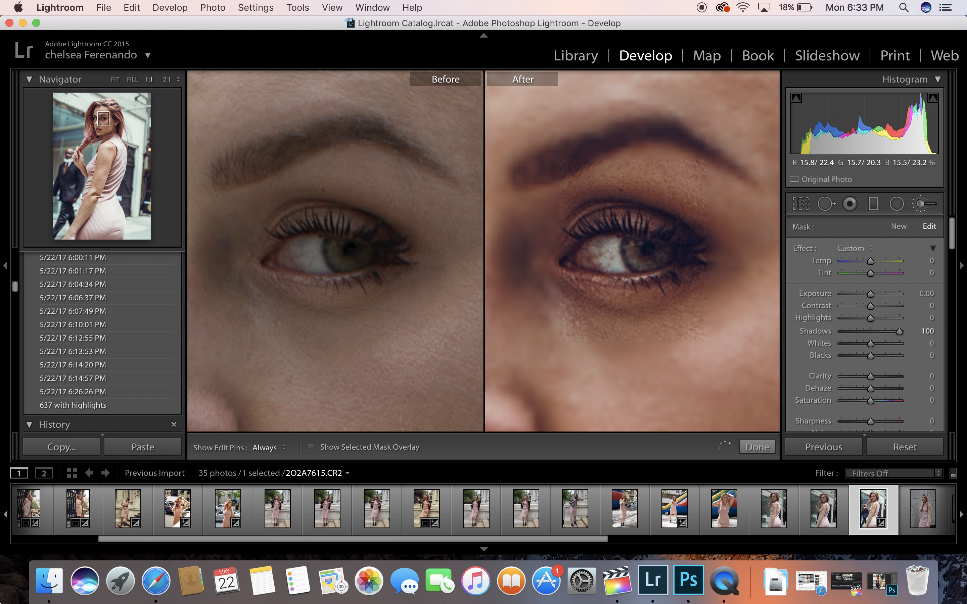
key("super+minus")
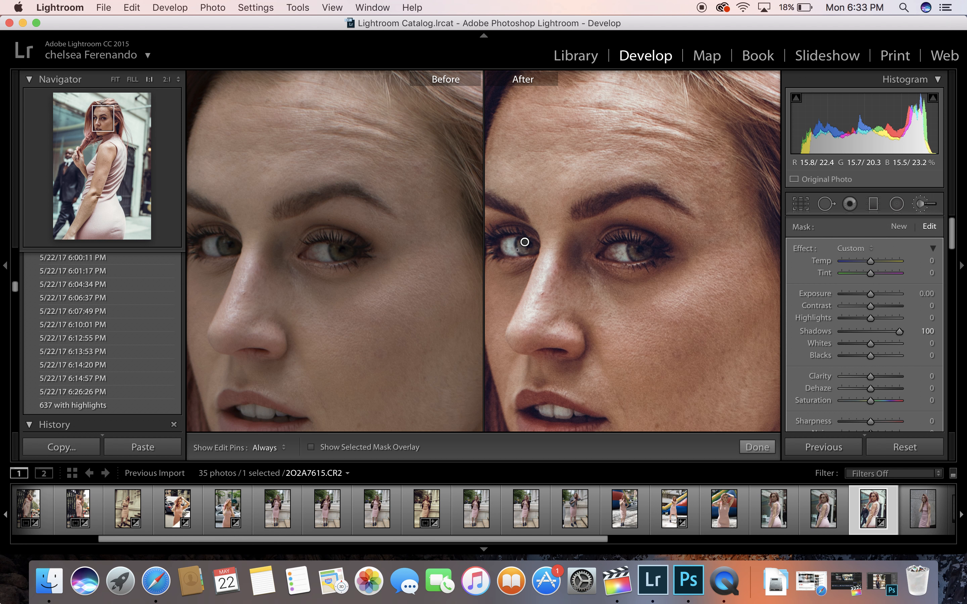
Hide and show the edit pins repeatedly to compare both brushed eyes with the original
key("alt")
key("alt")
key("h")
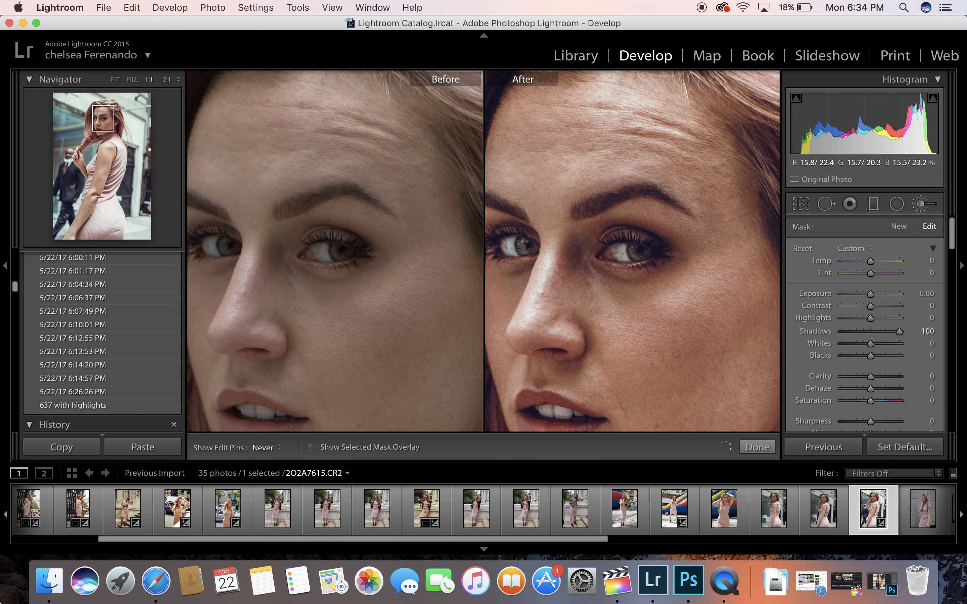
key("h")
key("alt")
key("alt")
key("h")
key("h")
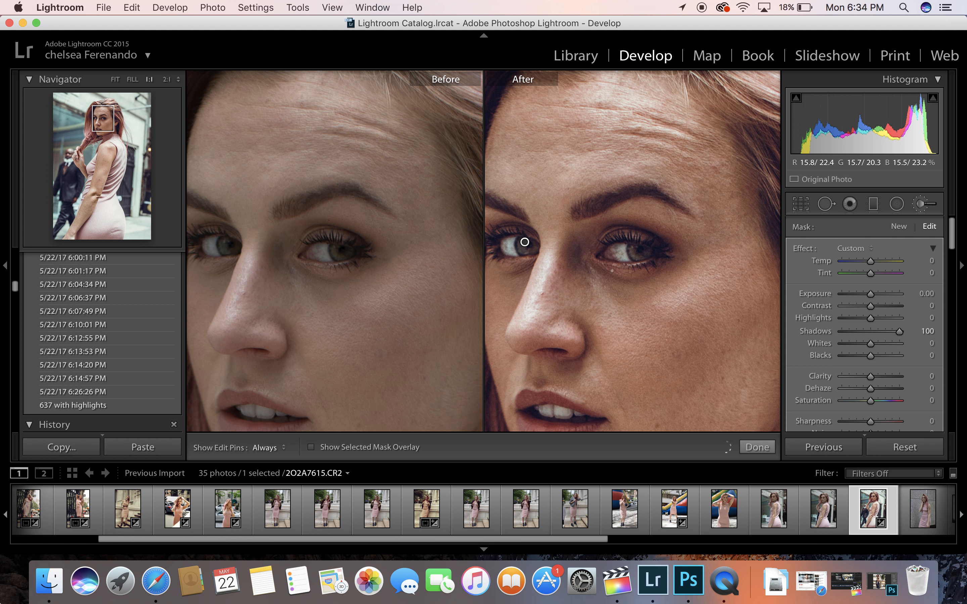
Close the Adjustment Brush, reselect the eye mask for one more check, and finish the brush adjustment
left_click(761, 446)
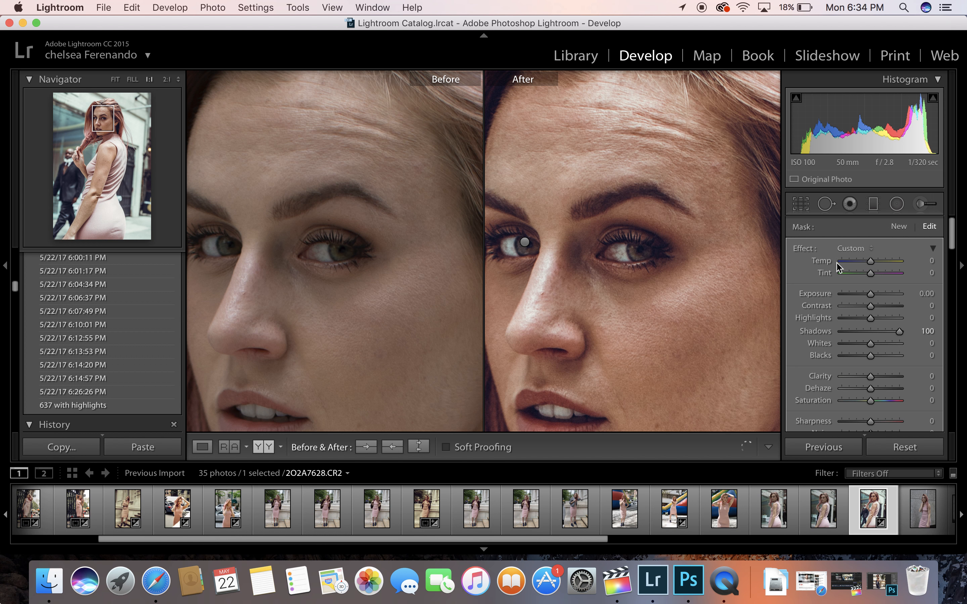
key("k")
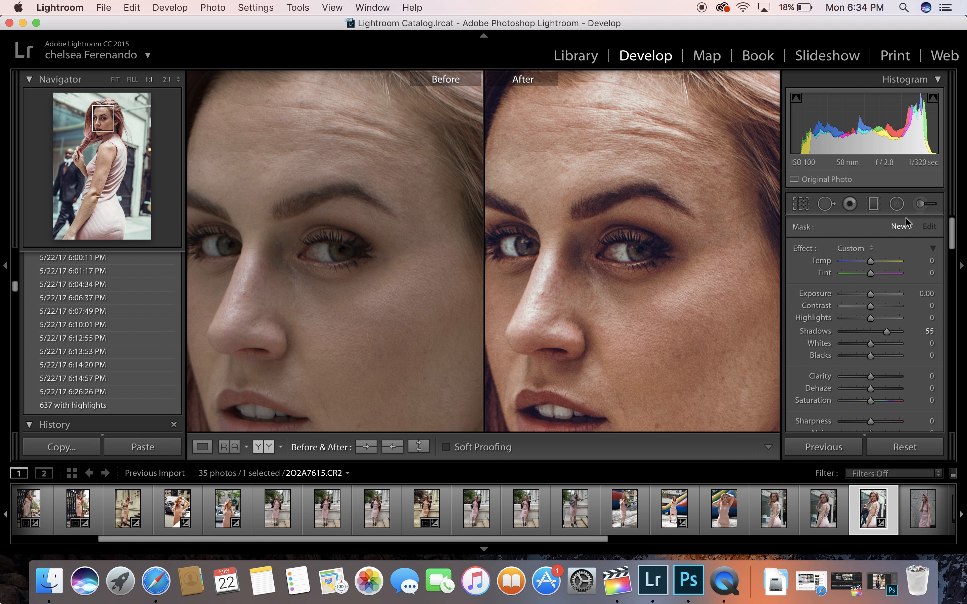
left_click(923, 204)
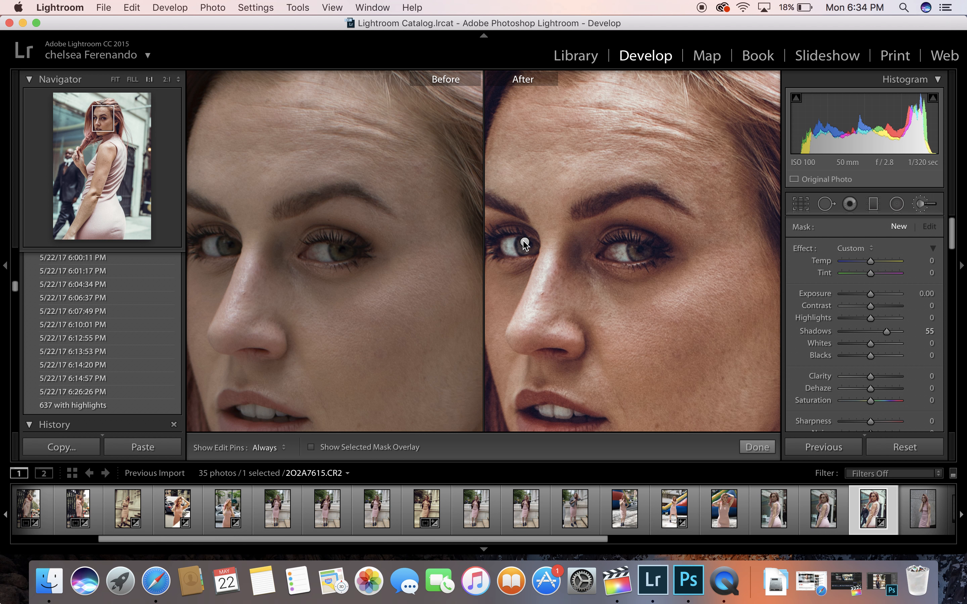
left_click(524, 245)
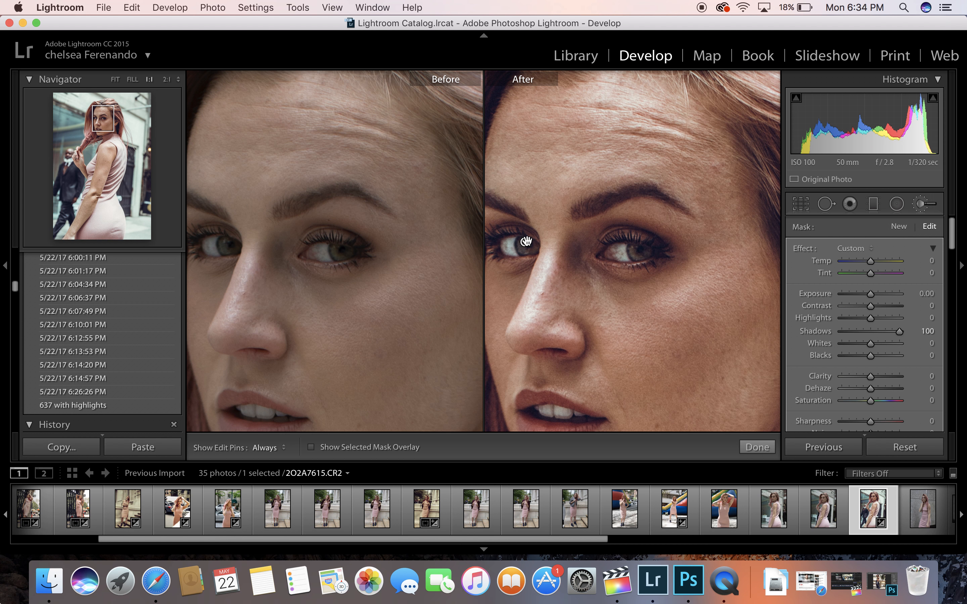
left_click_drag(525, 242, 524, 243)
left_click(757, 447)
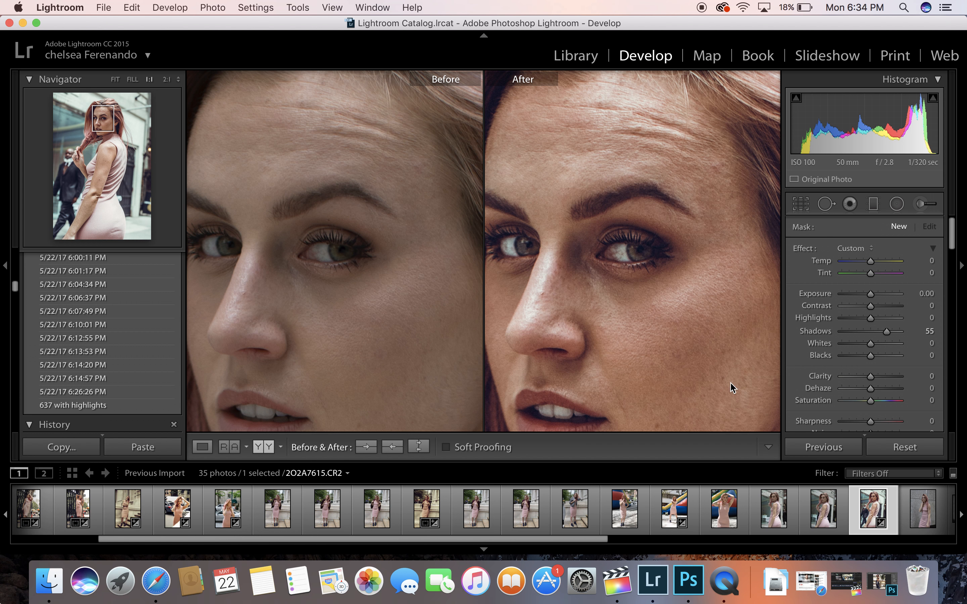
Switch to the Library module to view the edited portrait on its own
key("super+minus")
key("super+minus")
key("super+minus")
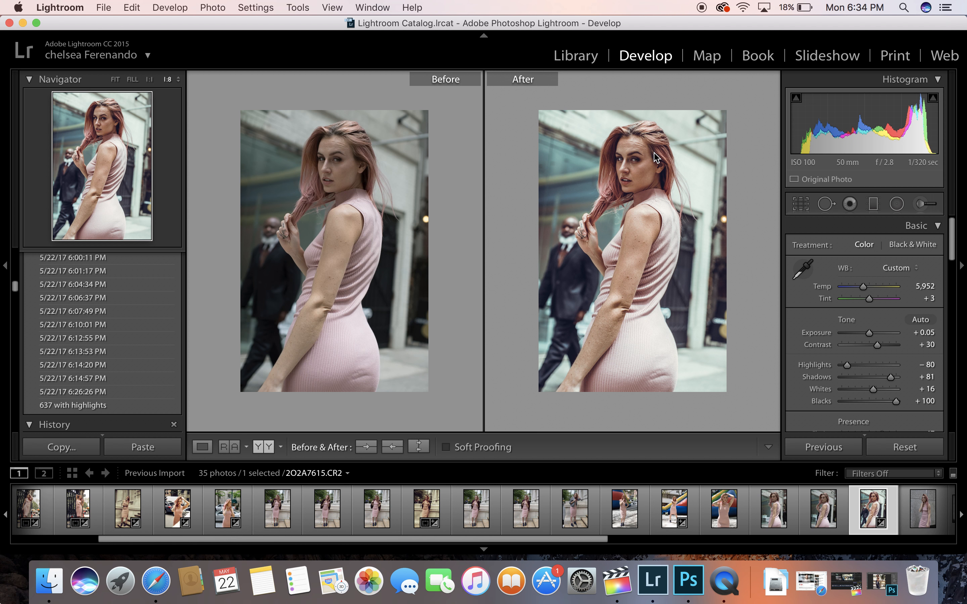
left_click(566, 58)
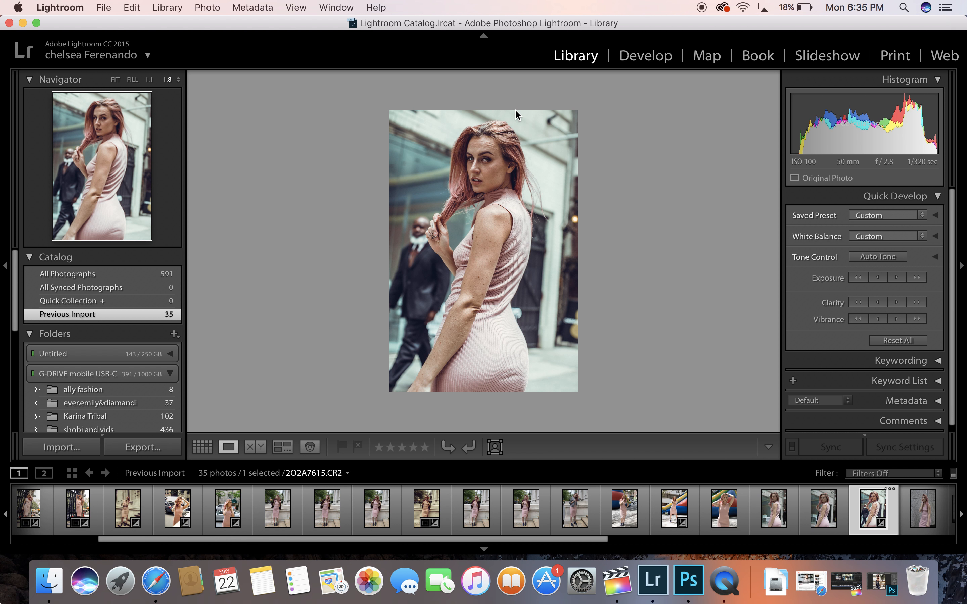
Examine the edited face and the whole portrait at several magnifications in the Library
left_click(488, 163)
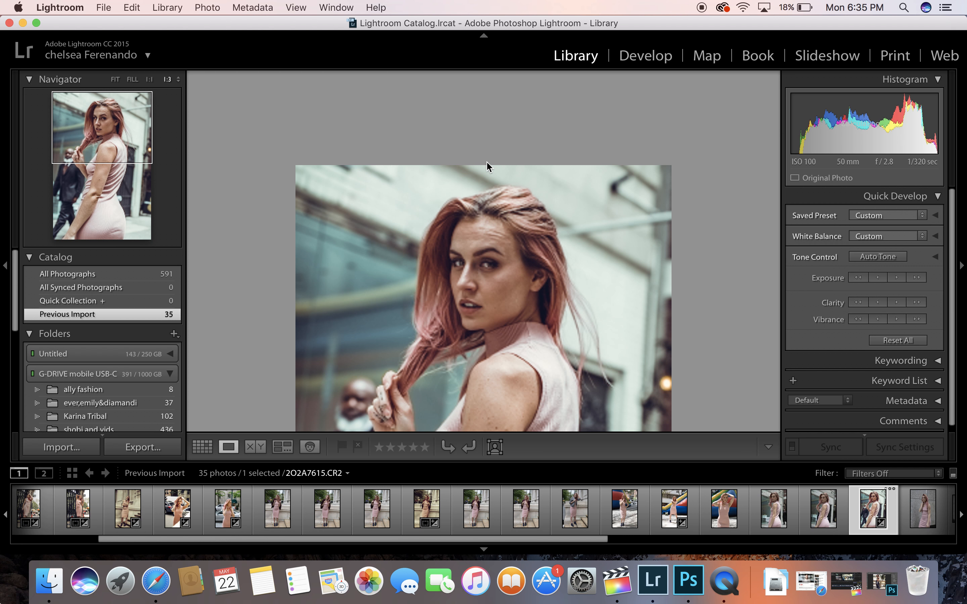
key("super+equal")
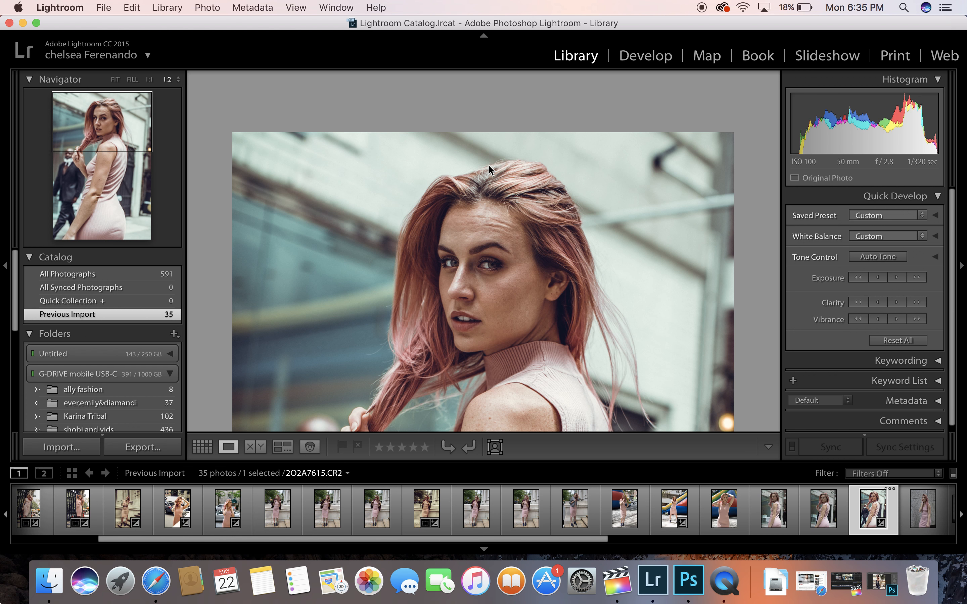
key("super+minus")
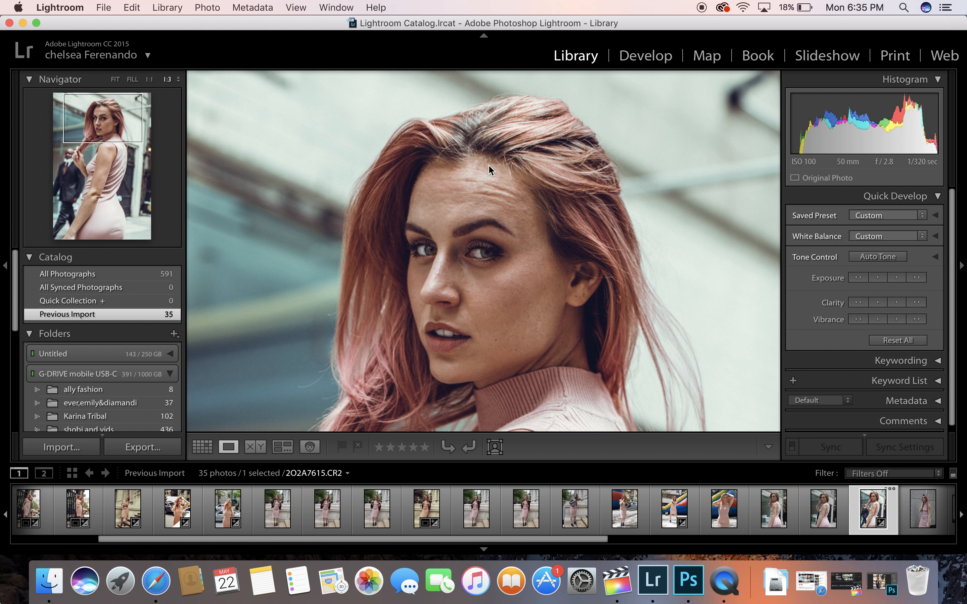
key("super+minus")
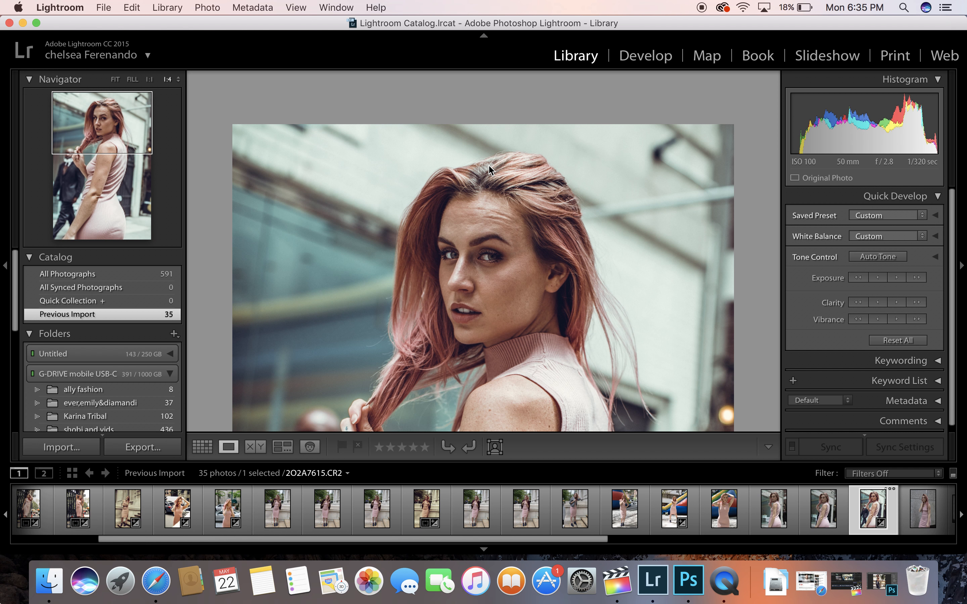
key("super+minus")
key("super+minus")
key("super+minus")
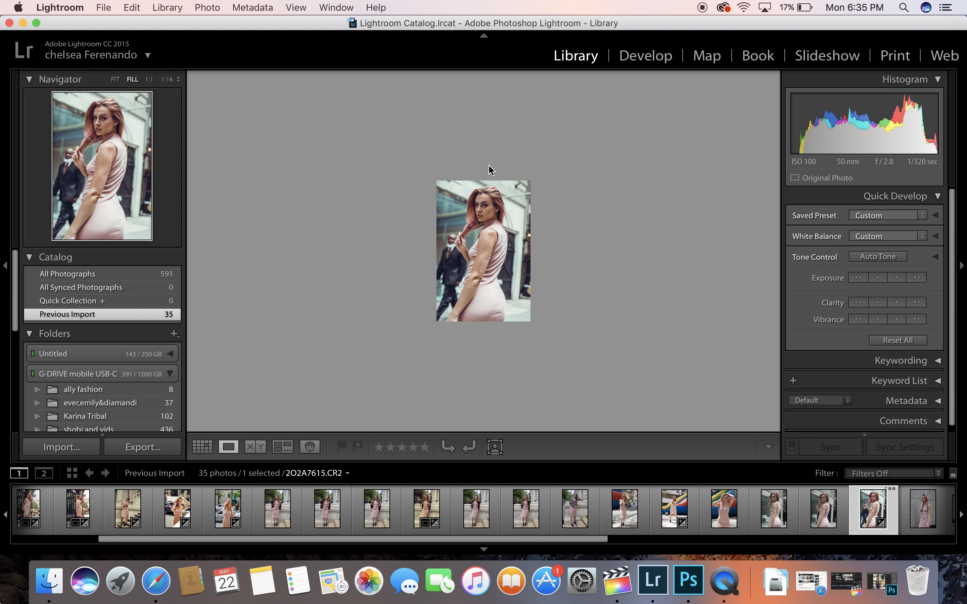
left_click(490, 170)
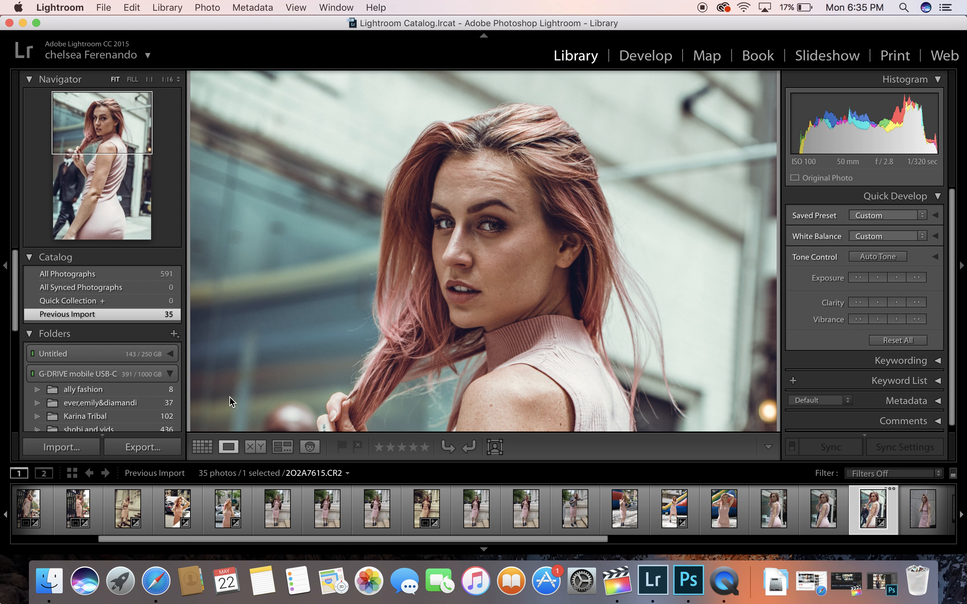
Export the portrait to the preset Desktop subfolder, giving it a unique name instead of overwriting the existing JPG
key("super+minus")
left_click(161, 447)
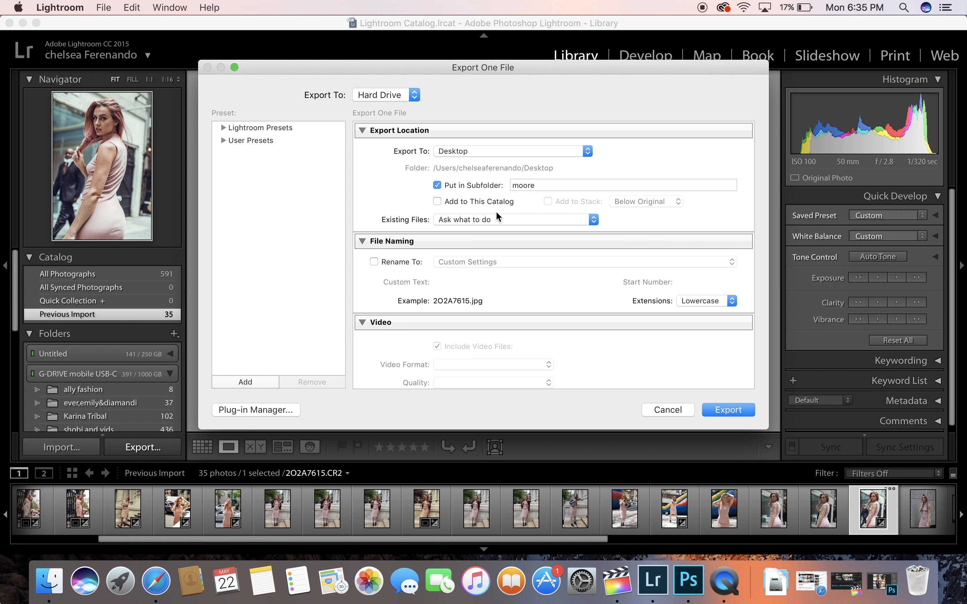
left_click(720, 411)
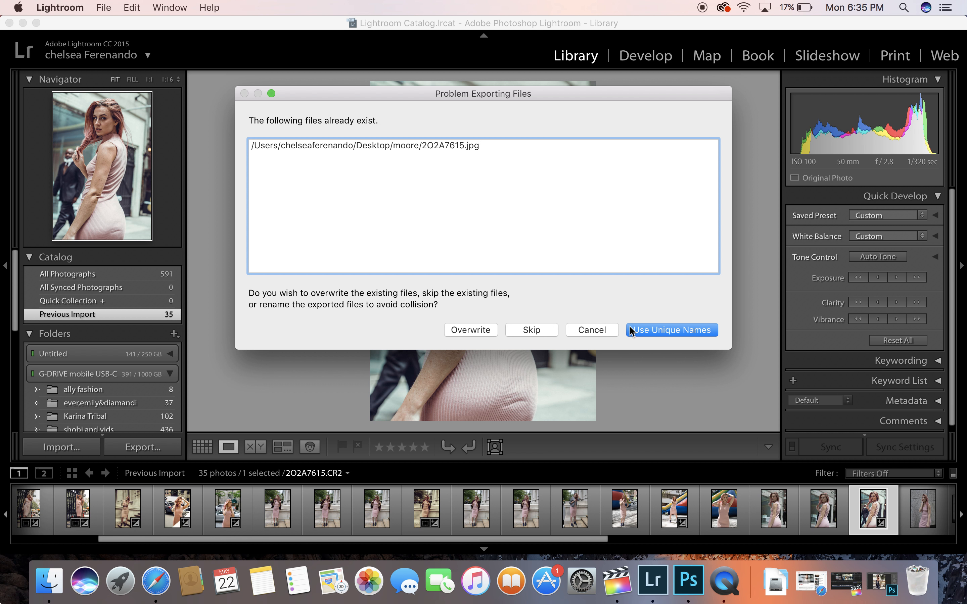
left_click(657, 329)
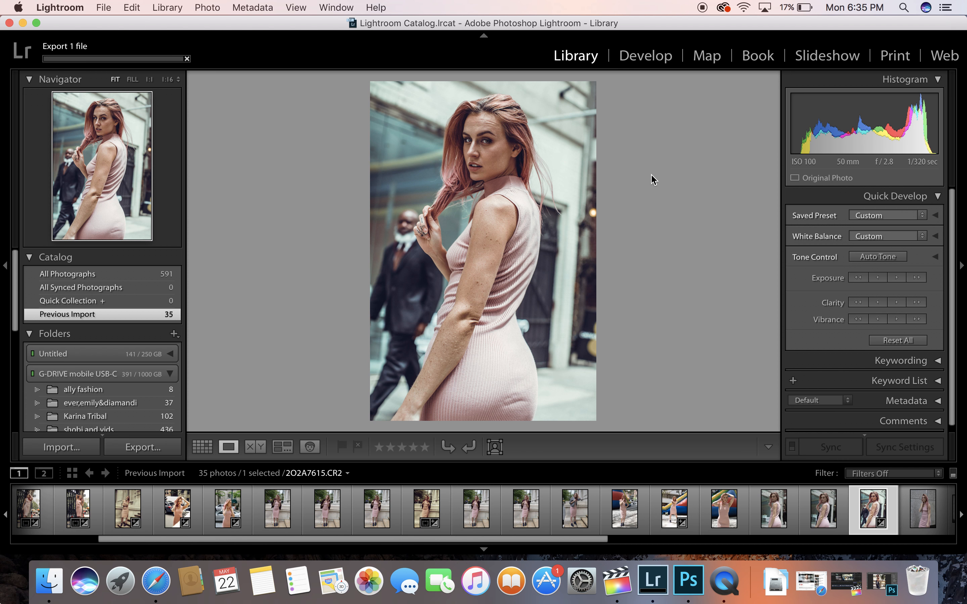